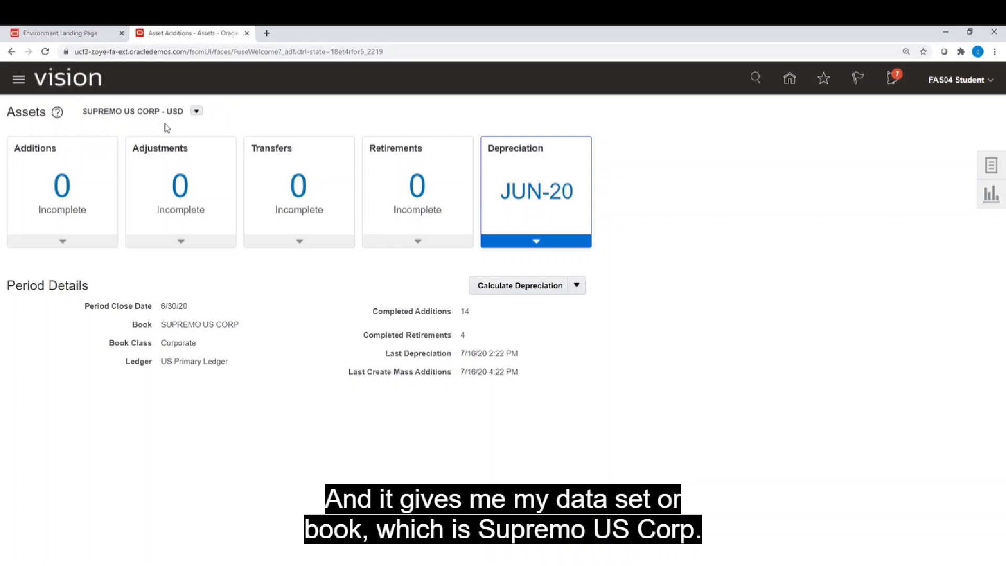
Step: Select the SUPREMO US CORP - USD book and start adding an asset with the asset type Capitalized
left_click(197, 111)
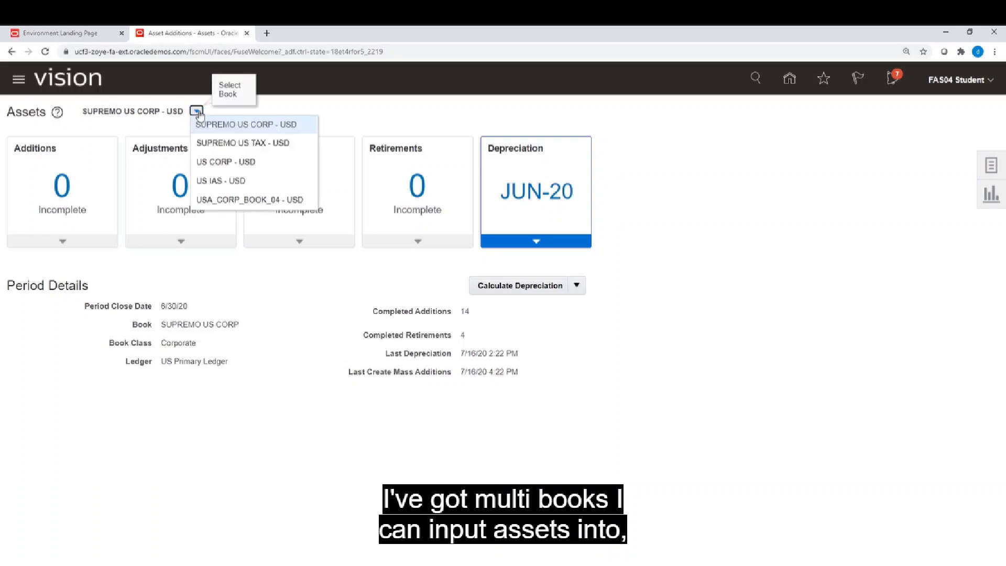
left_click(218, 125)
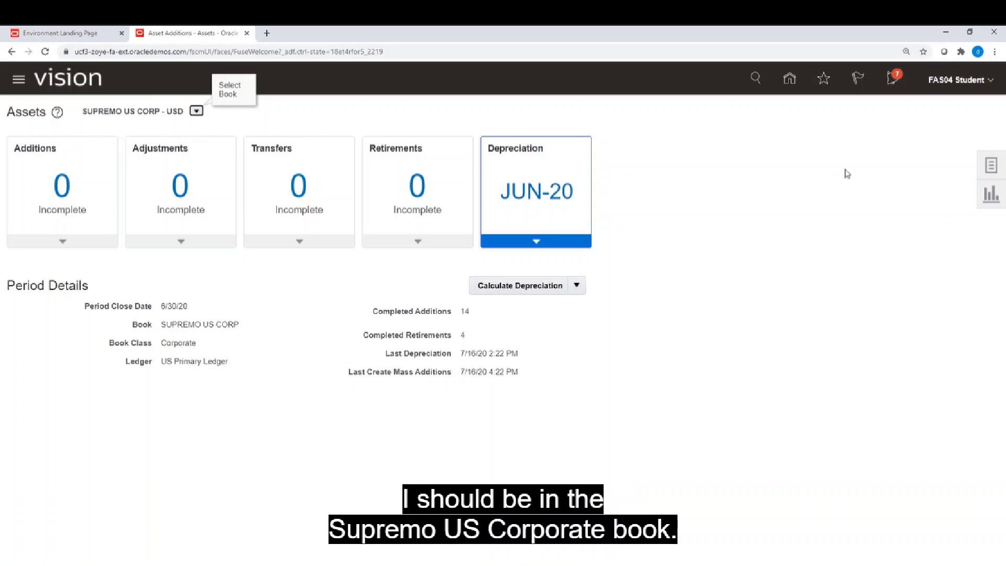
left_click(992, 167)
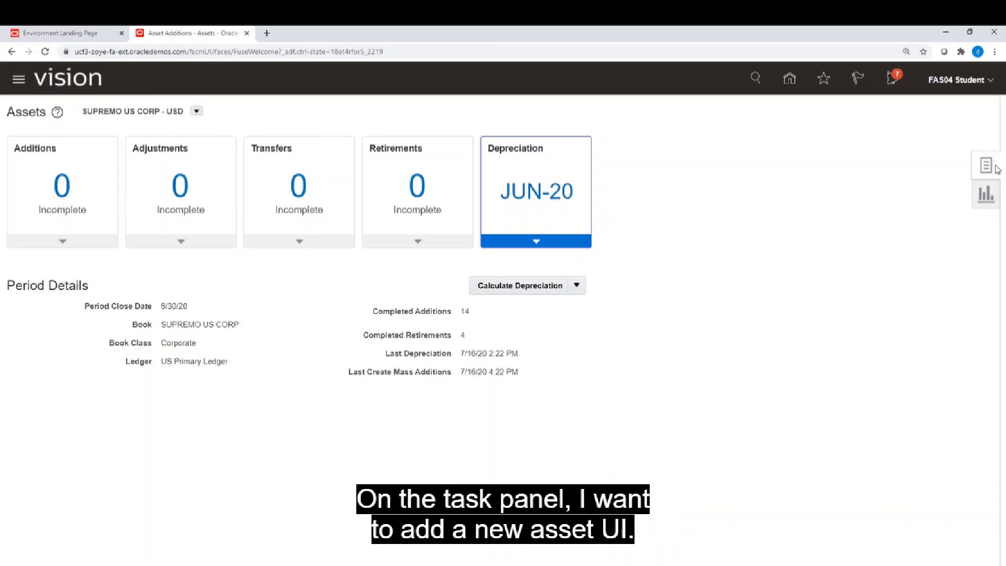
left_click(884, 123)
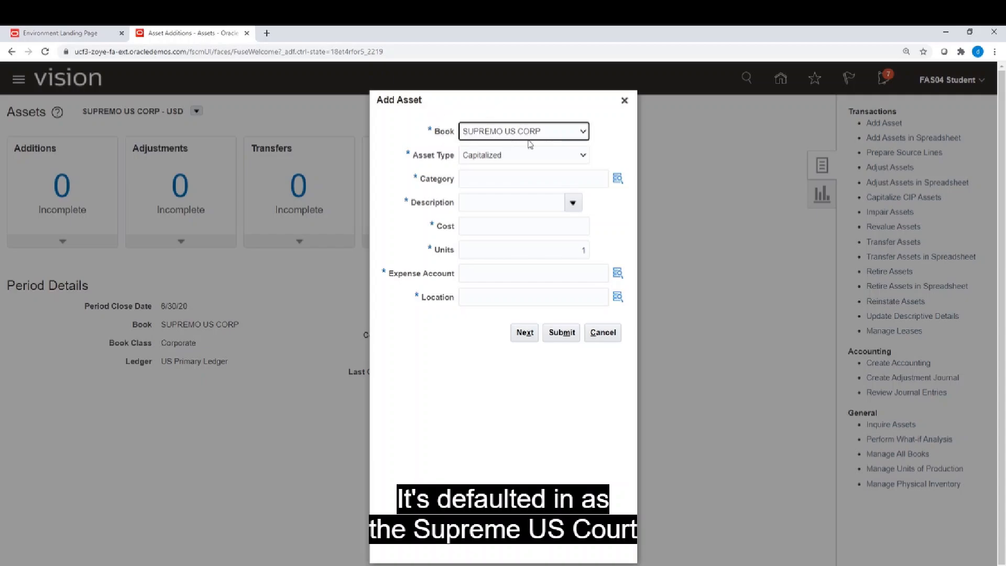
left_click(587, 158)
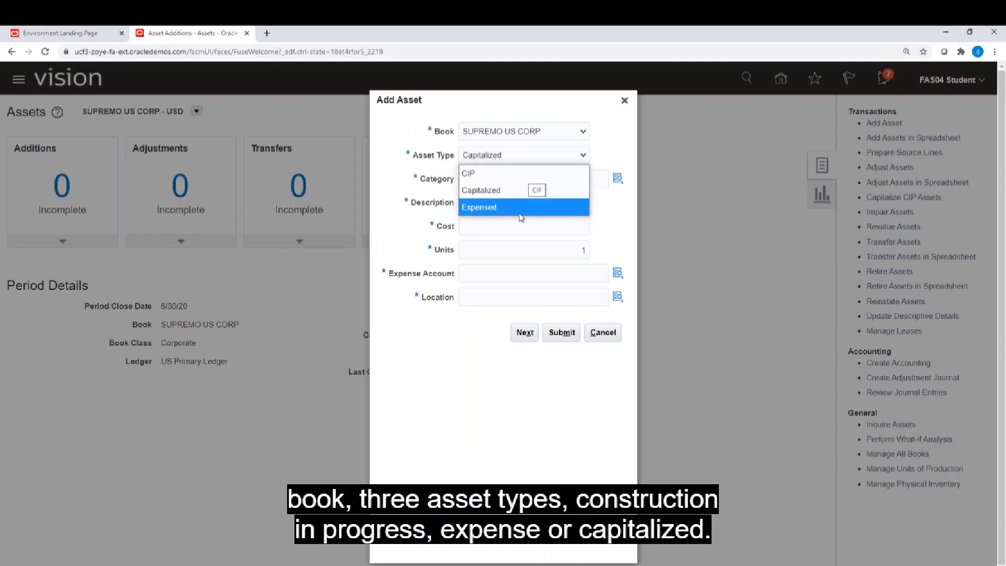
left_click(521, 190)
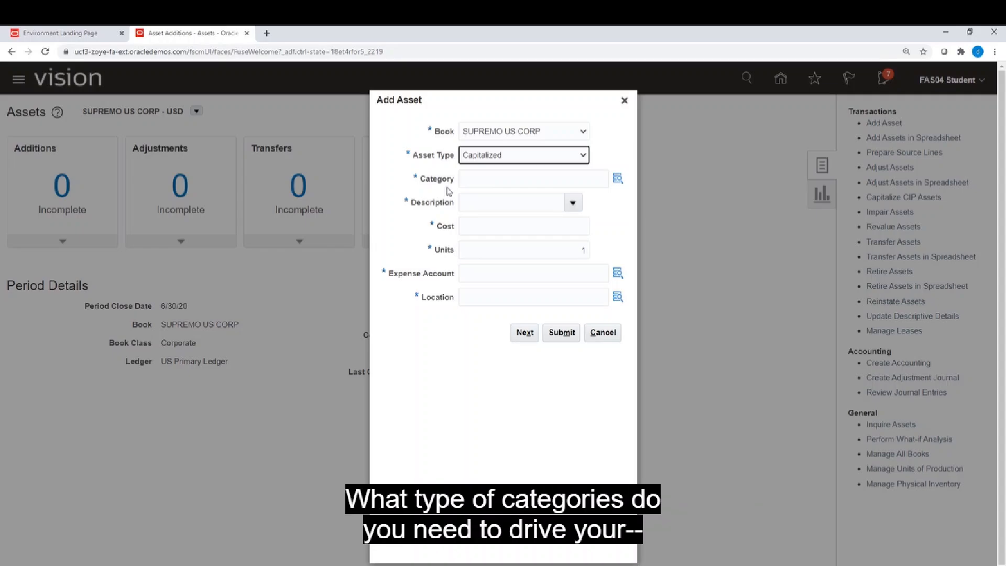
Step: Search the categories under major category EQUIPMENT and assign the EQUIPMENT-FITNESS combination to the asset
left_click(617, 180)
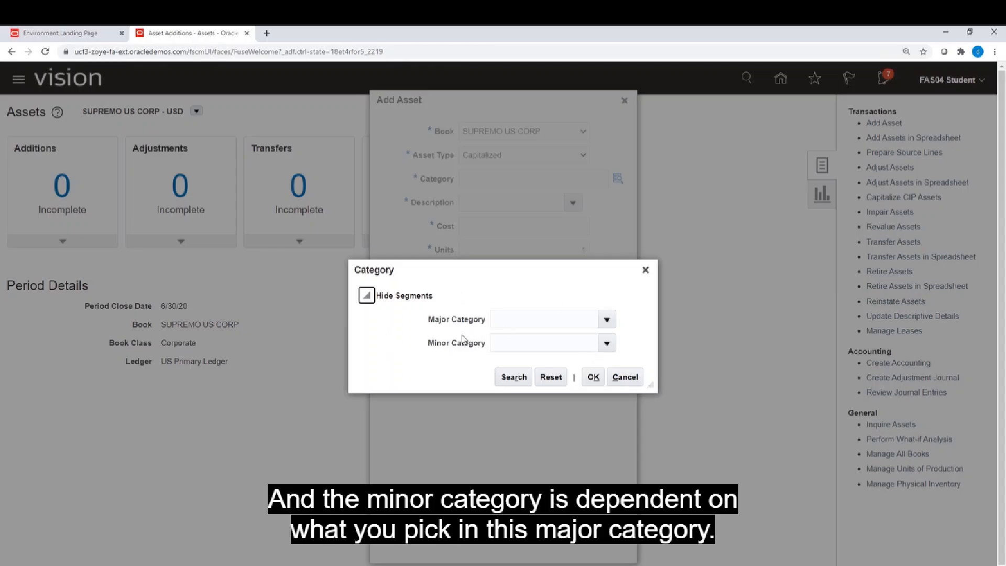
left_click(606, 319)
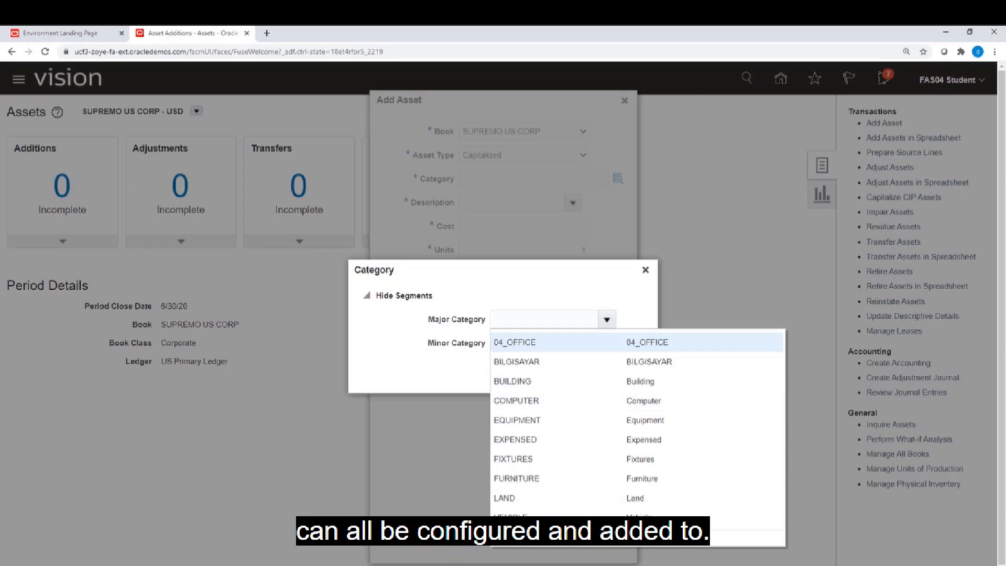
left_click(544, 426)
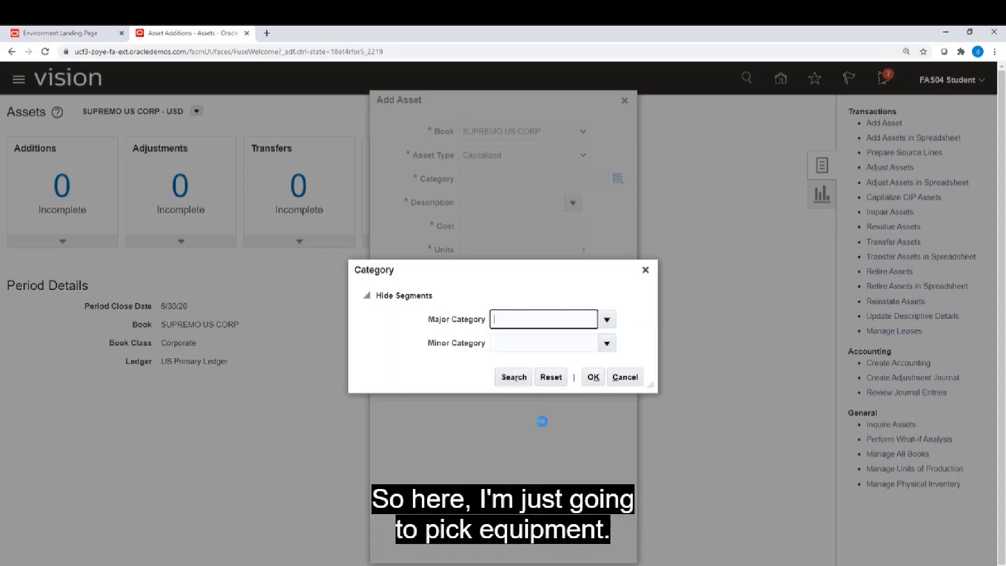
left_click(512, 376)
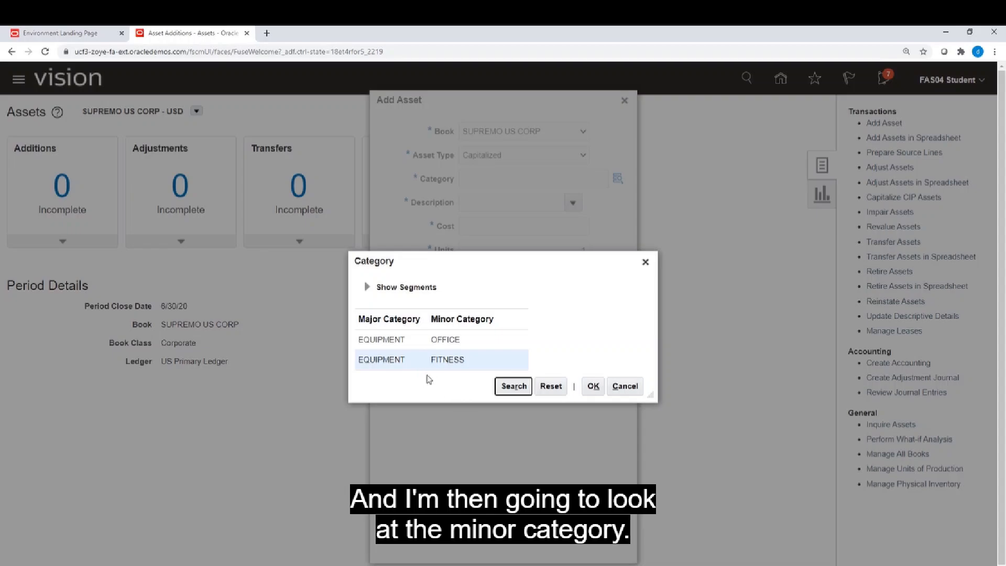
left_click(468, 366)
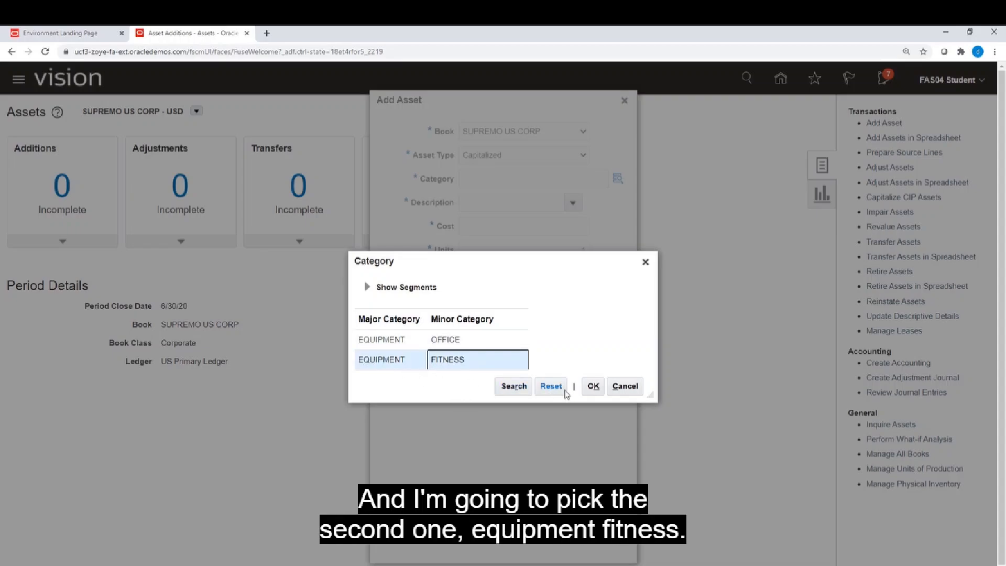
left_click(594, 388)
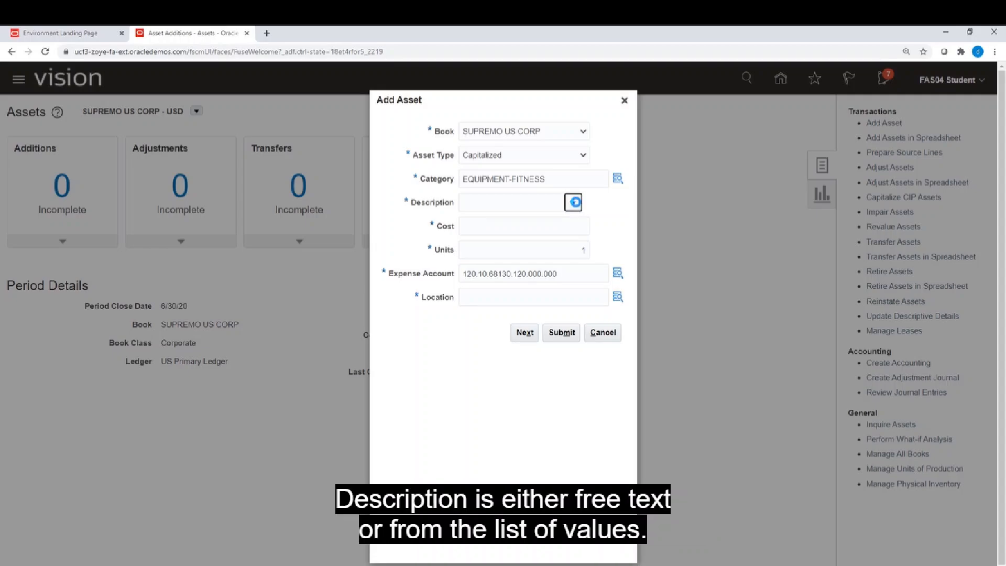
Step: Choose 04 EQUIP_FITNESS as the asset's description and enter a cost of 6000
left_click(575, 202)
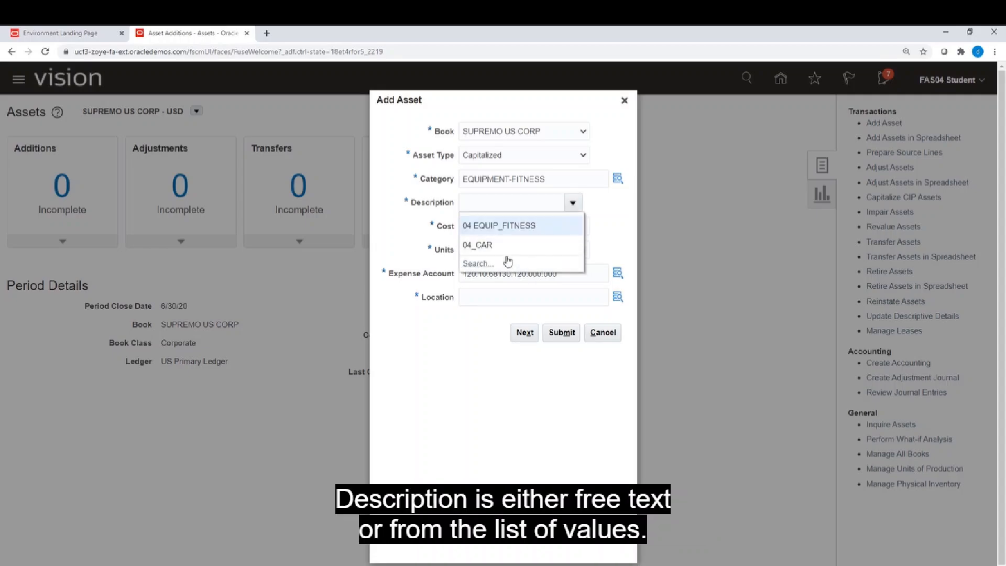
left_click(562, 226)
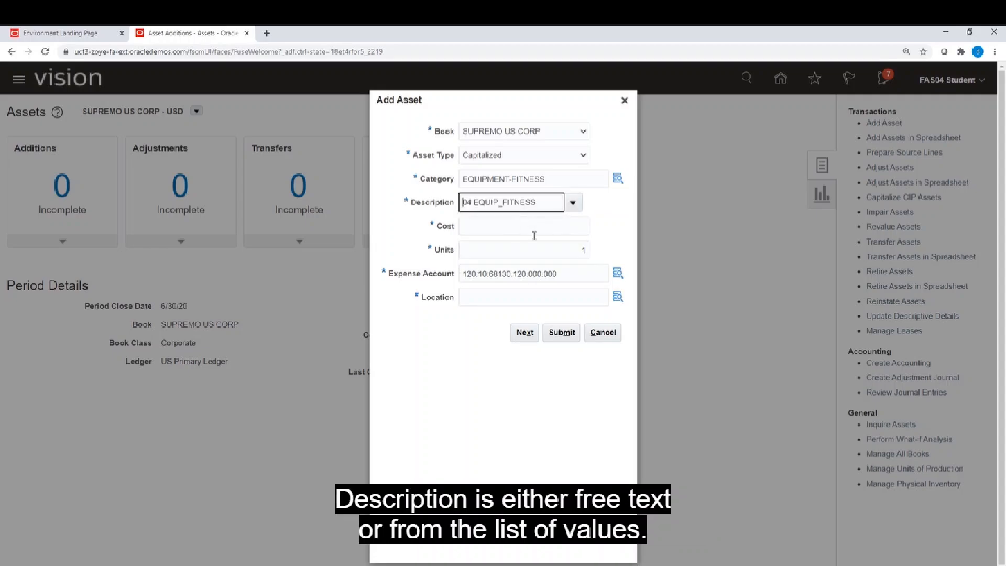
left_click(524, 225)
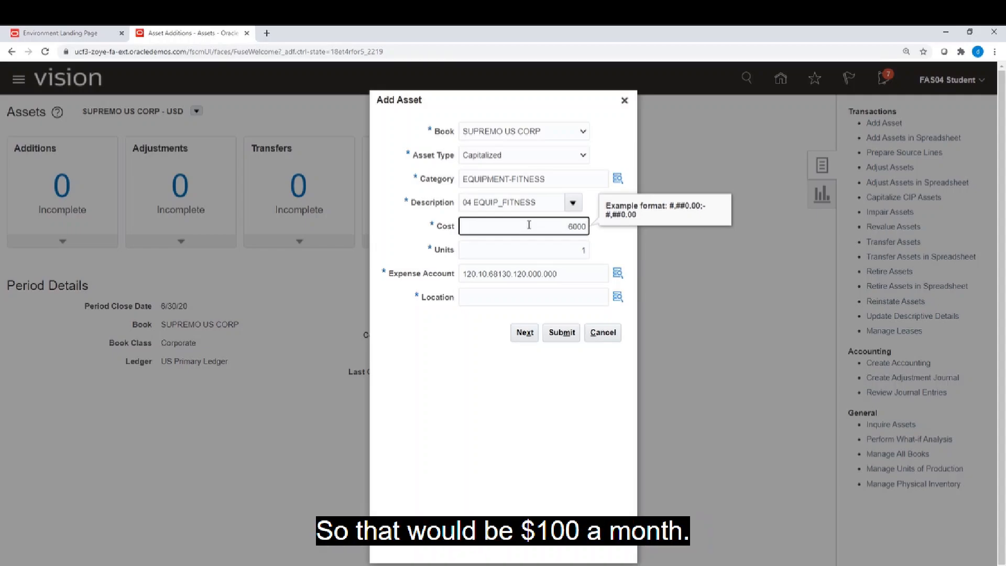
left_click(548, 254)
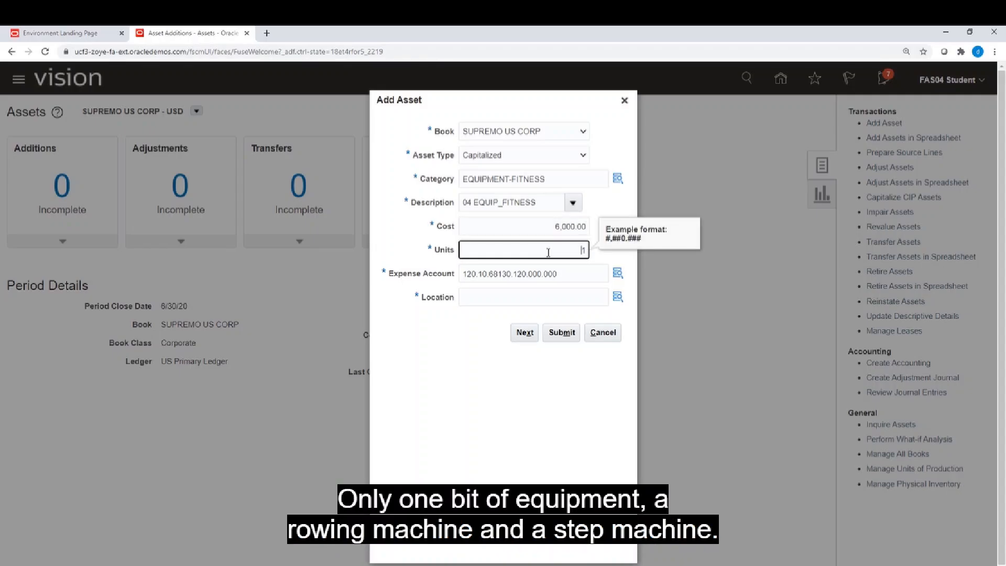
left_click(580, 275)
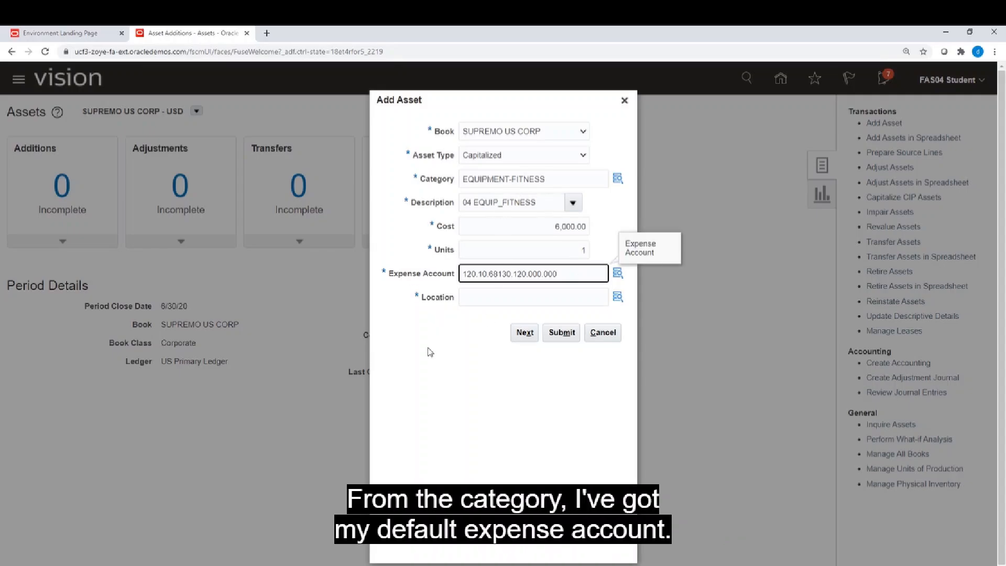
Step: Find the asset's location by building 04_NY_GYM_1, apply the USA, NEW YORK, NEW YORK combination, and submit the asset
left_click(475, 296)
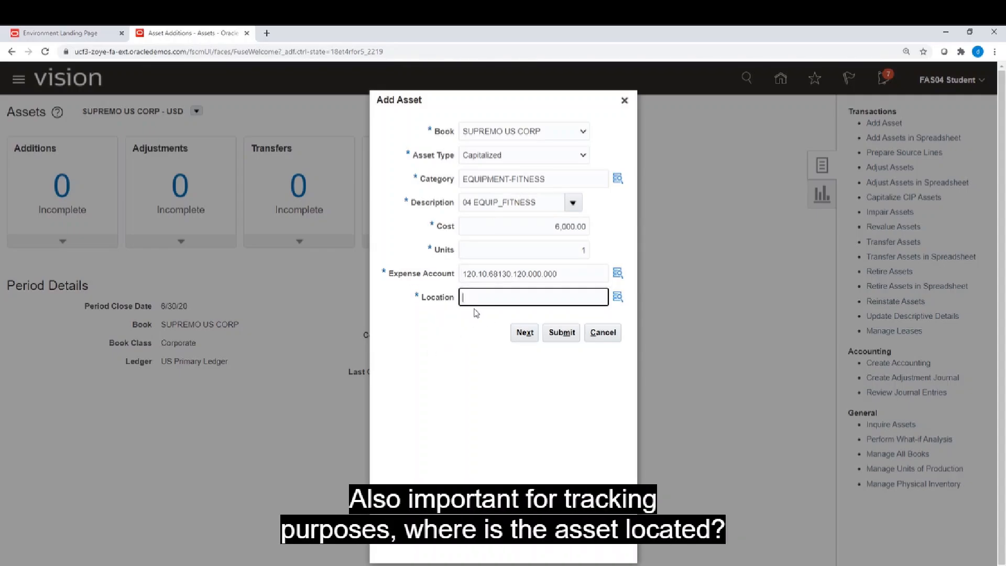
left_click(618, 297)
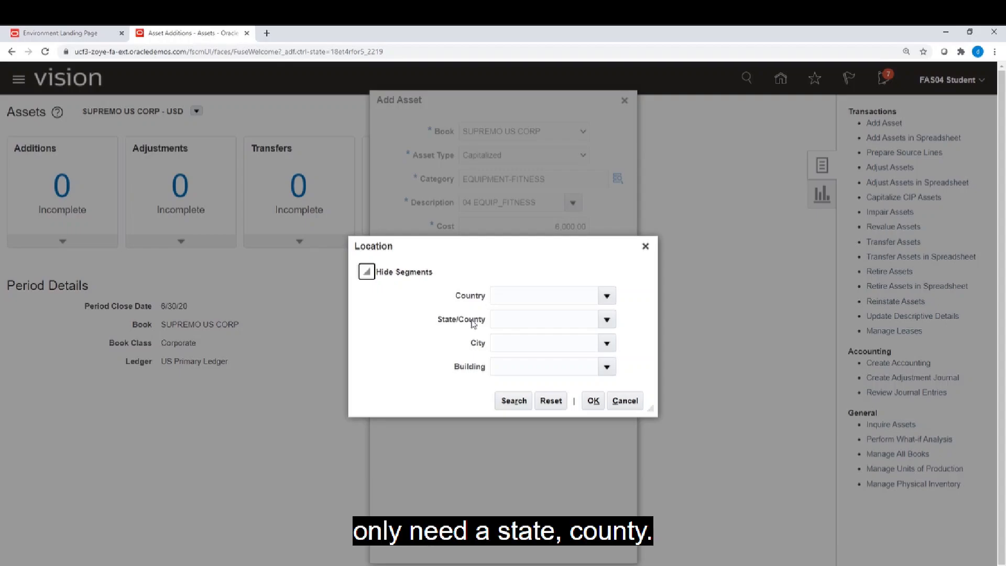
left_click(607, 366)
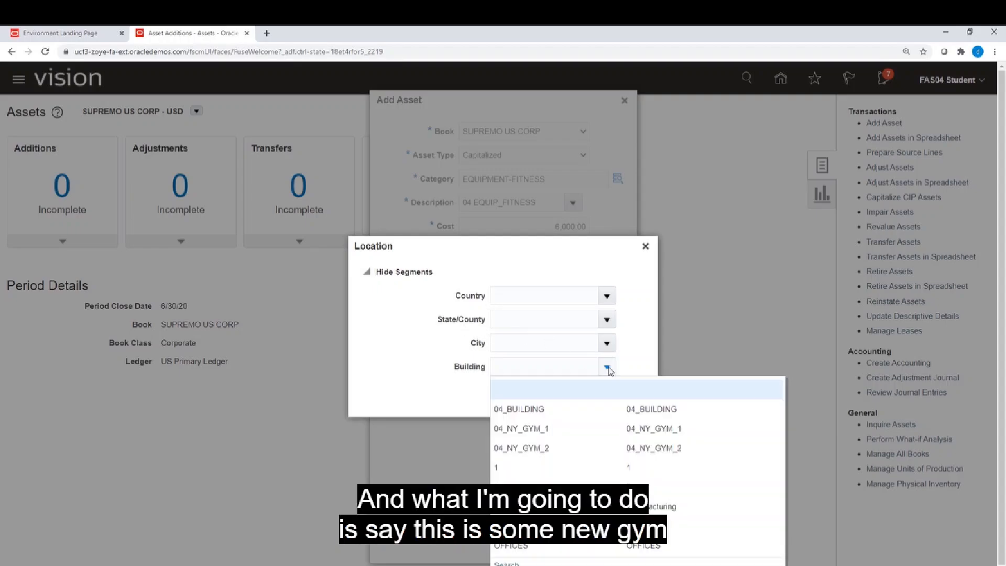
left_click(576, 433)
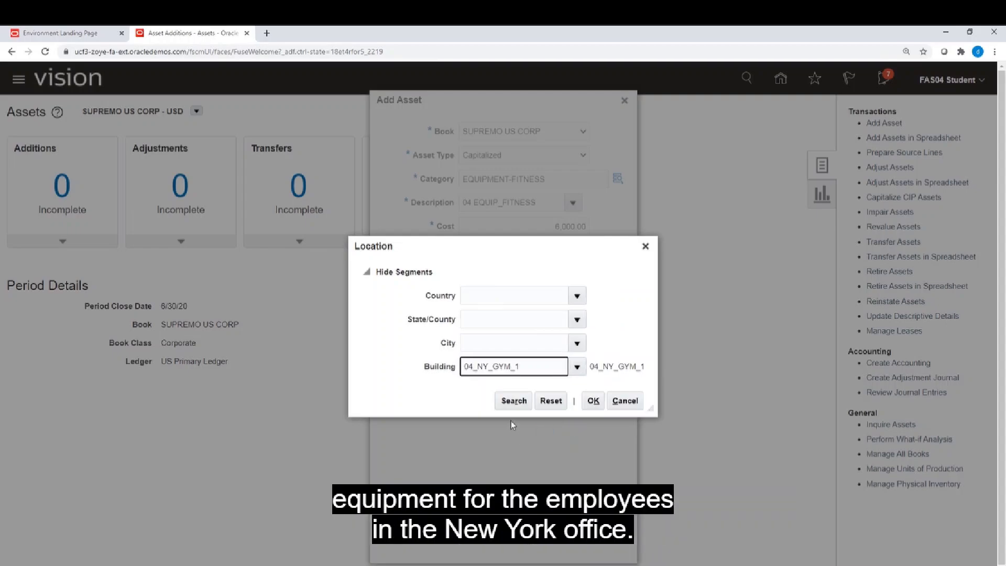
left_click(514, 402)
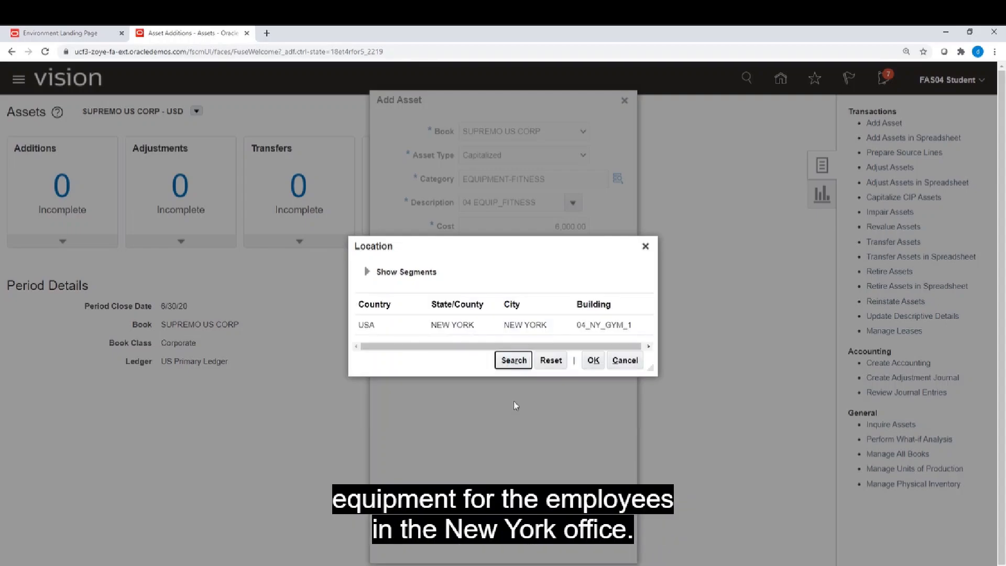
left_click(540, 349)
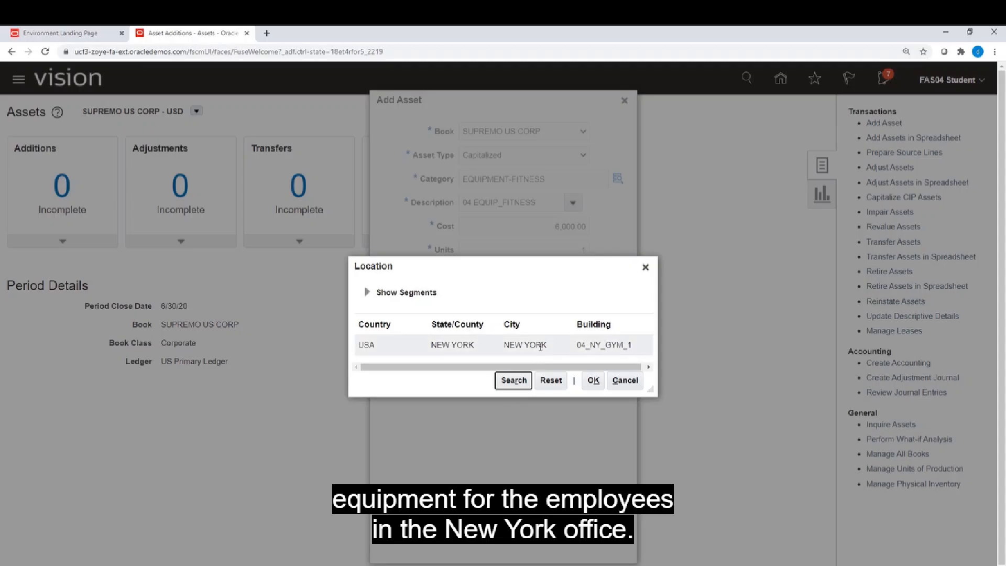
left_click(593, 381)
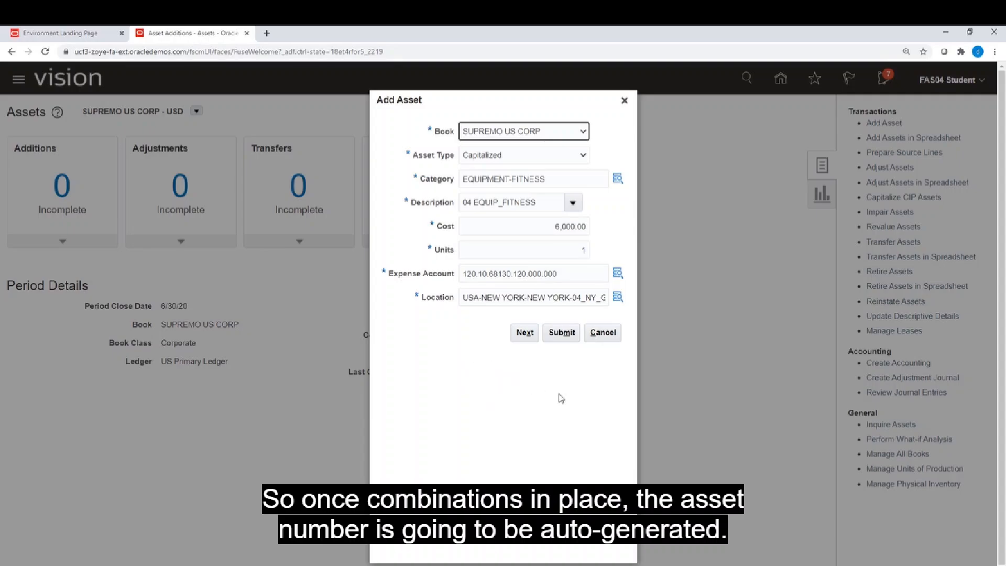
left_click(562, 333)
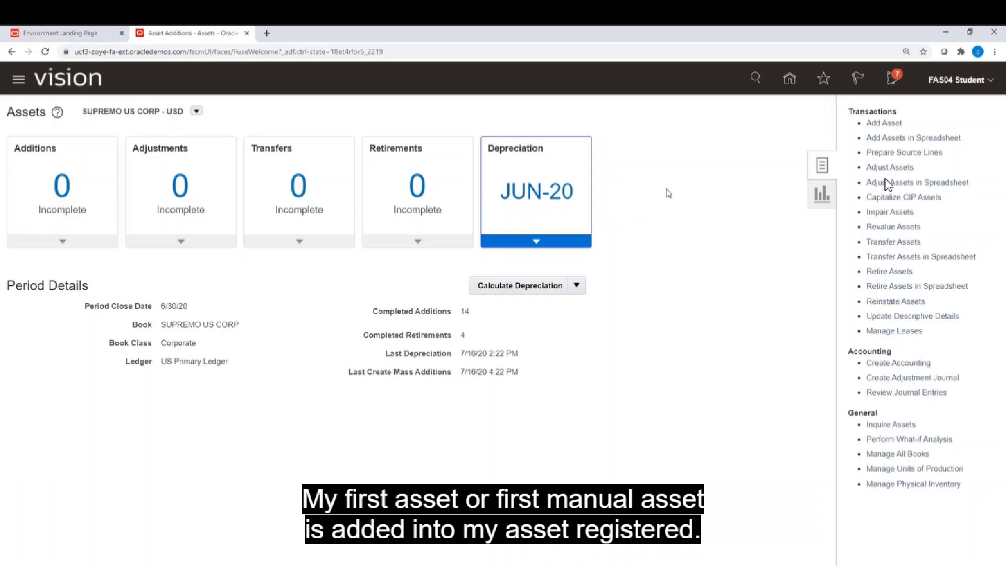
Step: Start adding a second asset and assign it the EQUIPMENT-FITNESS category, searching by major category EQUIPMENT
left_click(875, 125)
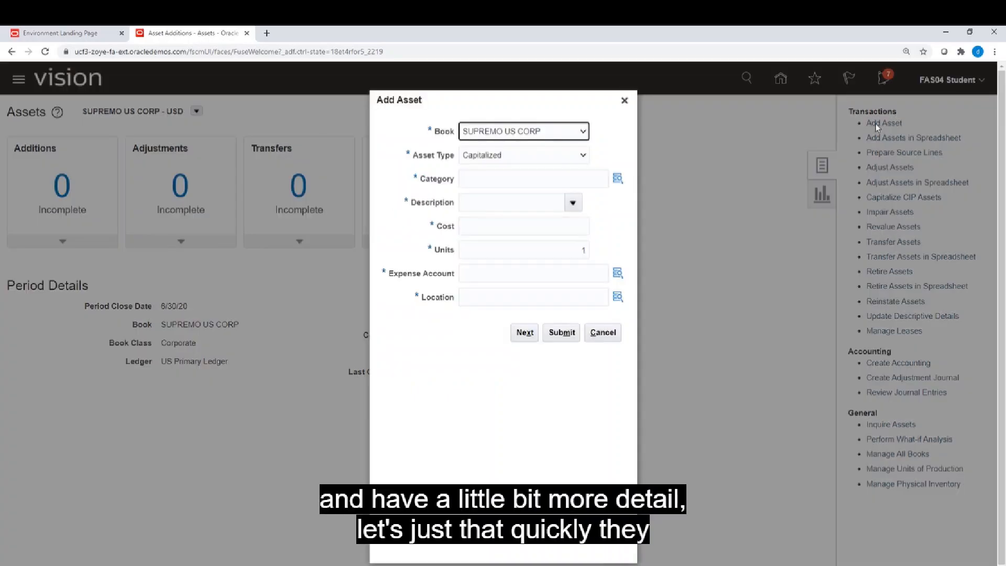
left_click(616, 179)
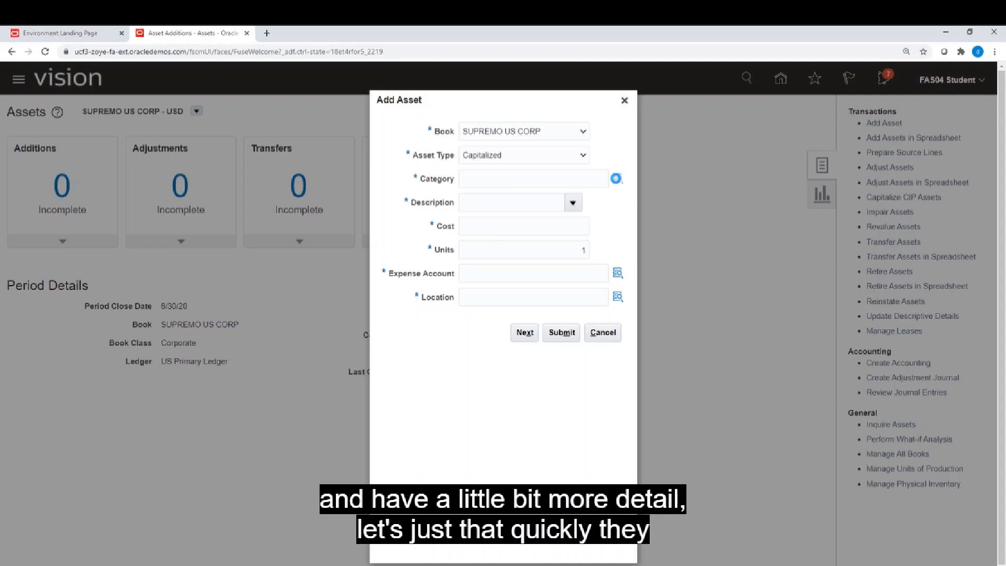
left_click(521, 378)
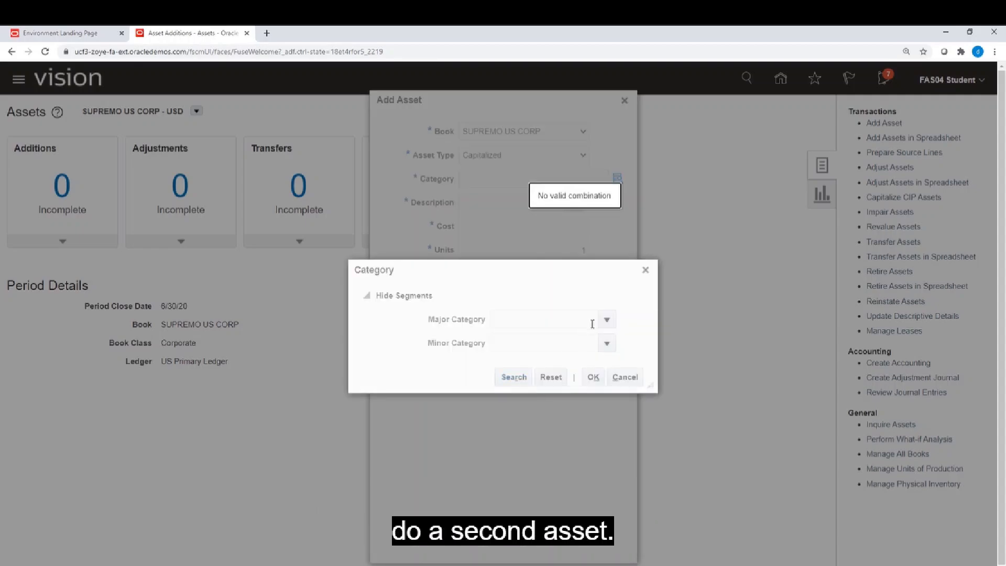
left_click(607, 322)
left_click(607, 321)
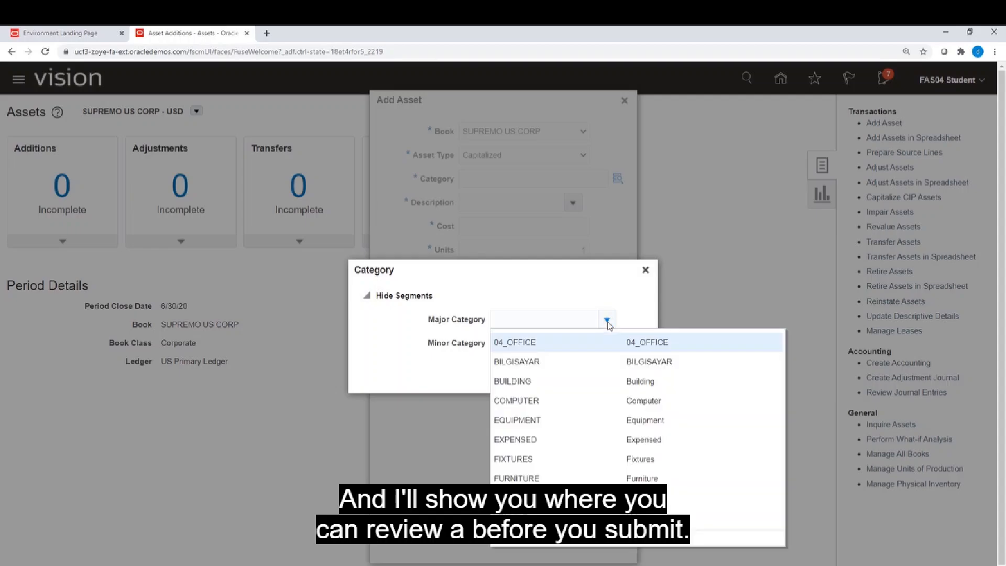
left_click(556, 423)
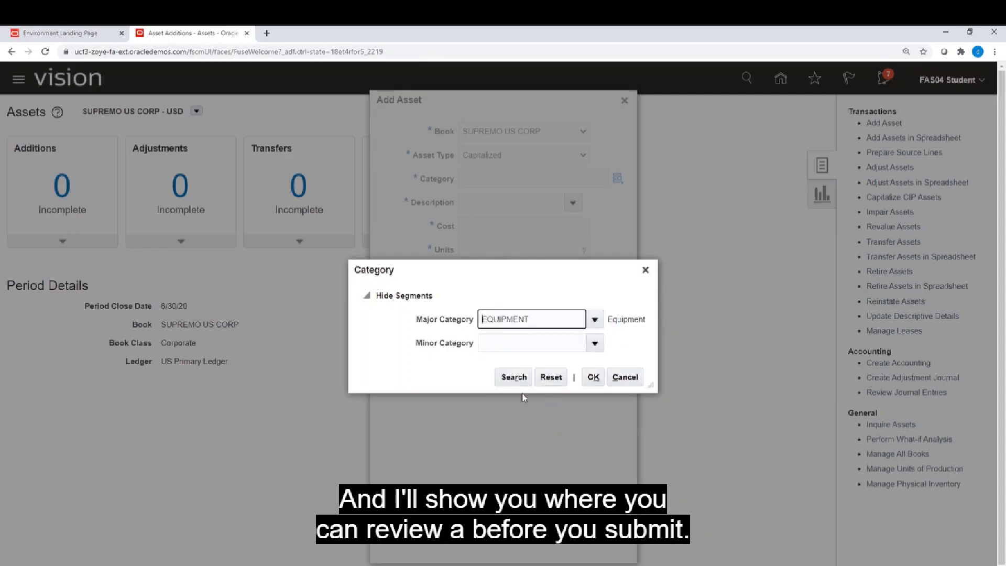
left_click(514, 378)
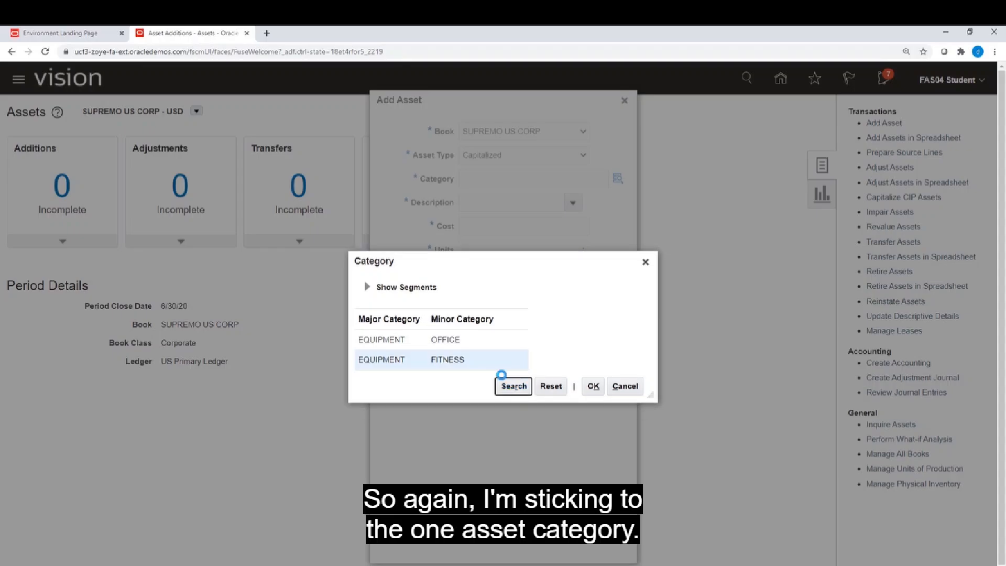
left_click(591, 393)
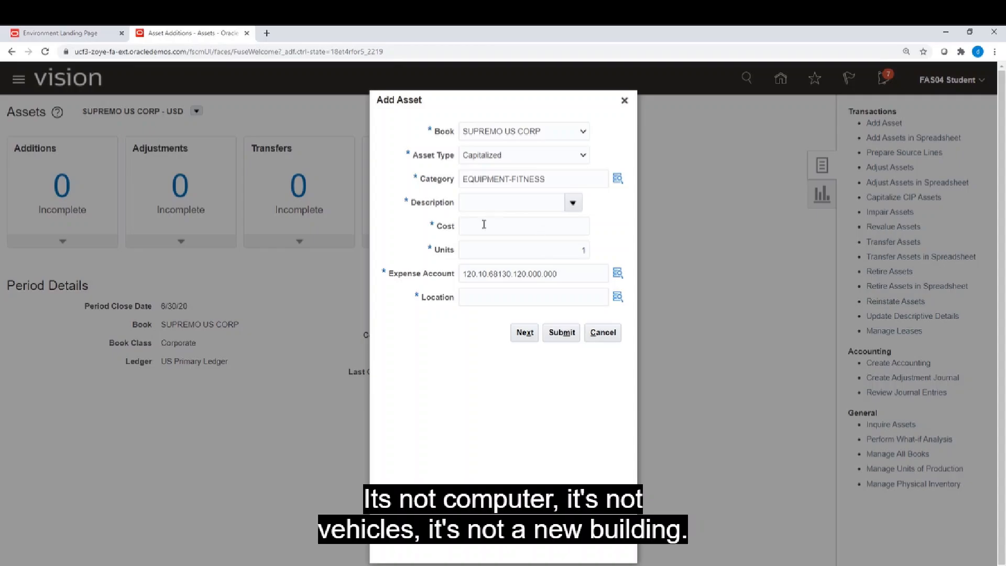
Step: Choose 04 EQUIP_FITNESS as the second asset's description and enter a cost of 6000
left_click(573, 203)
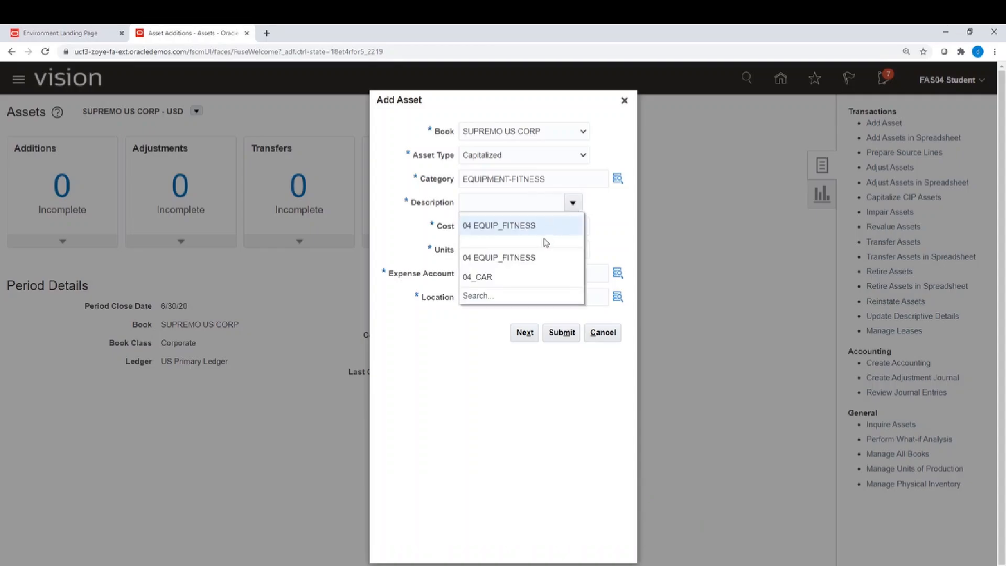
left_click(533, 257)
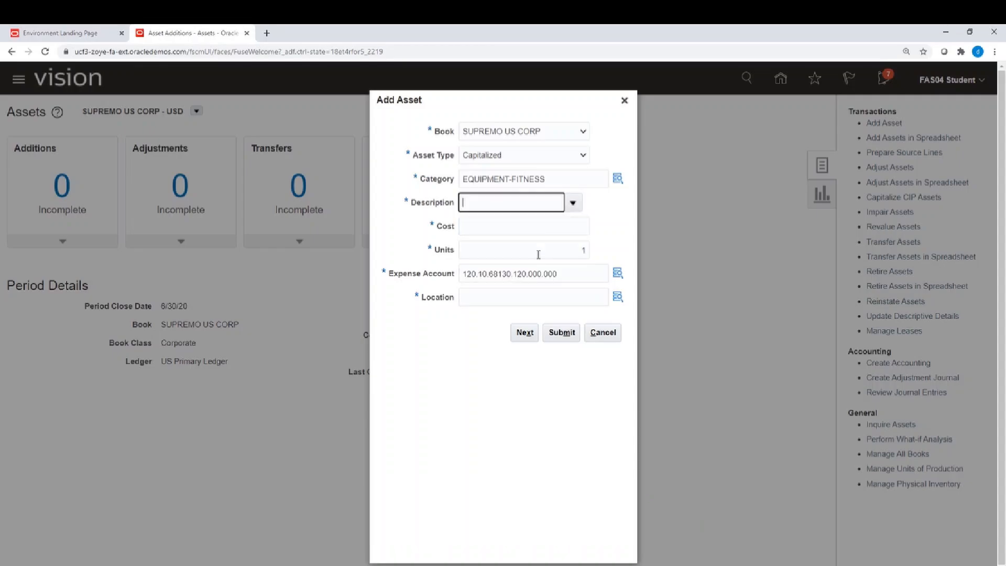
left_click(501, 228)
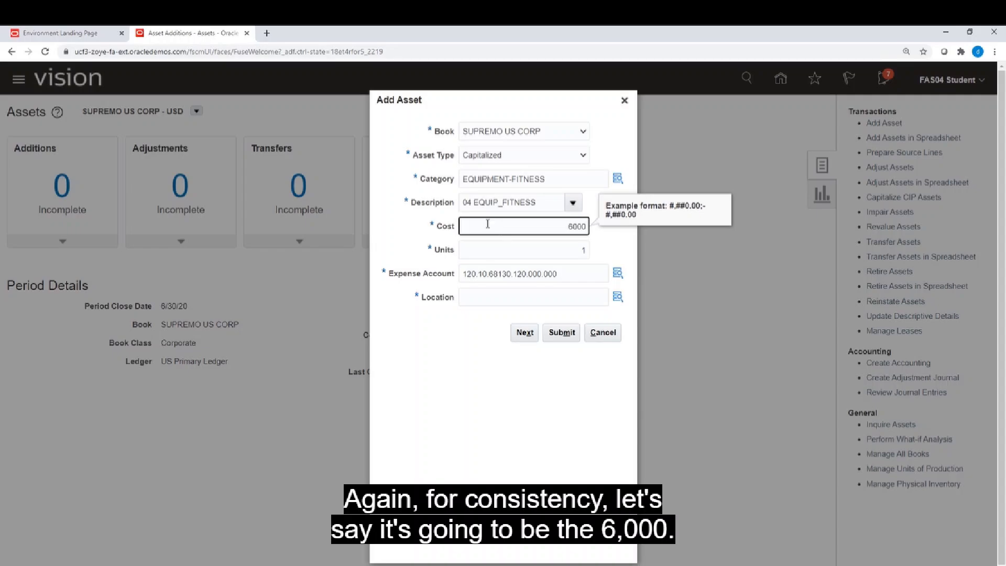
Step: Enter 6000 as the cost, find the location by building 04_NY_GYM_2, and apply the USA, NEW YORK, NEW YORK combination
type("6000")
left_click(489, 298)
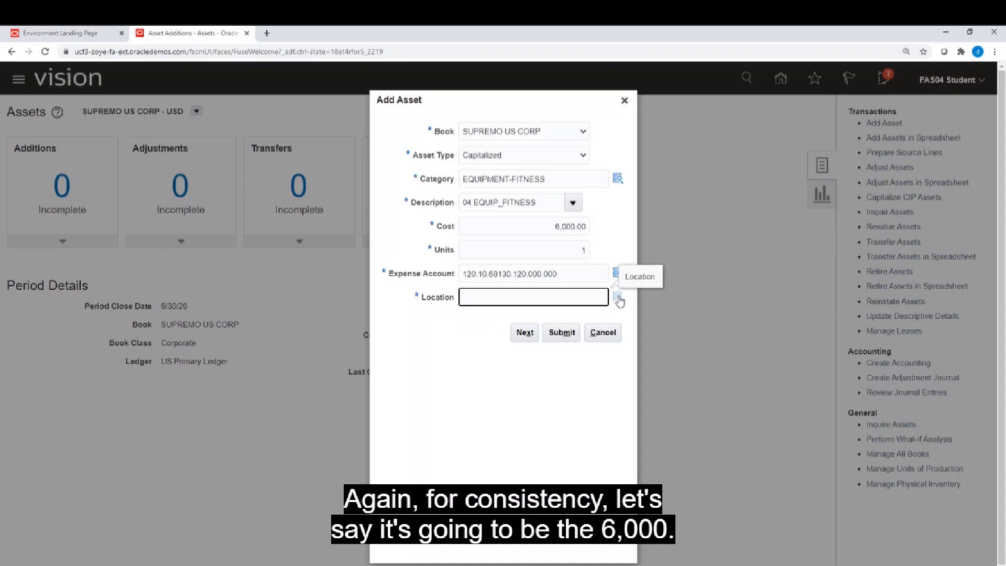
left_click(618, 297)
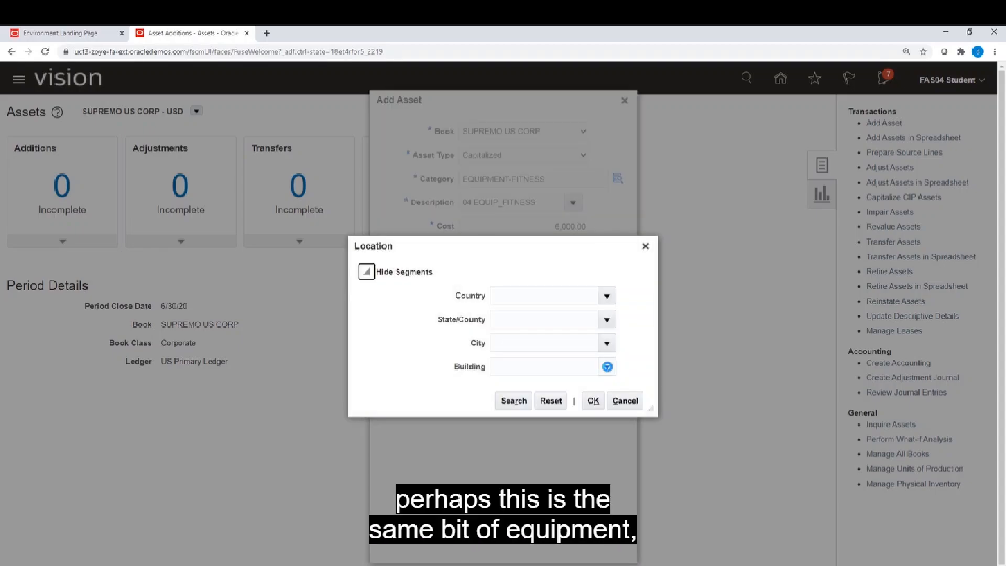
left_click(607, 366)
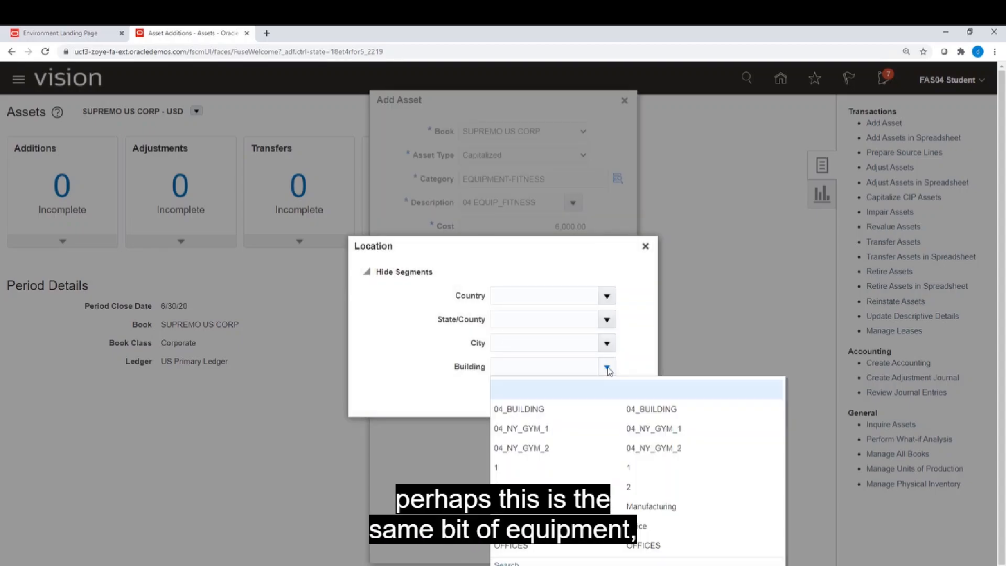
left_click(602, 449)
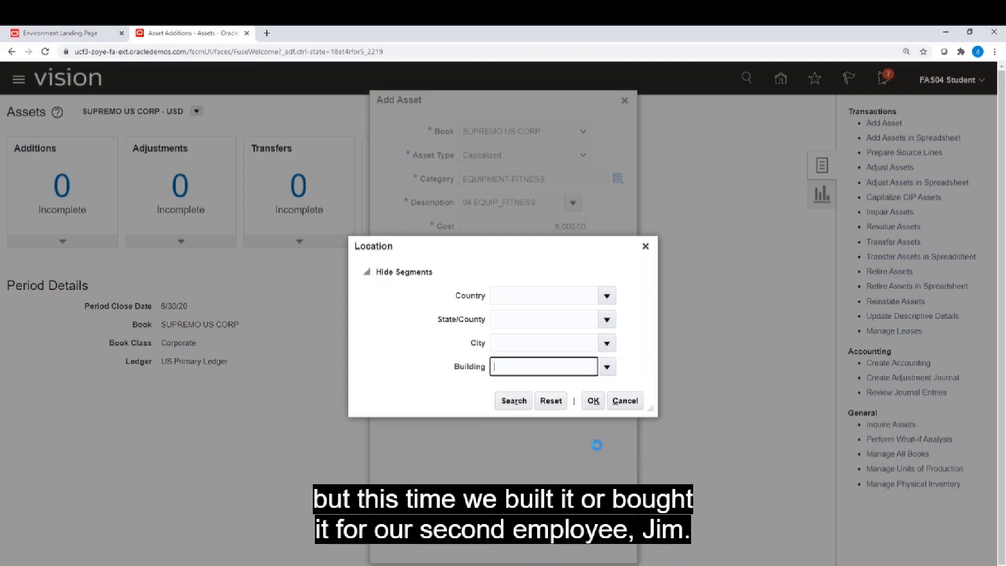
left_click(517, 407)
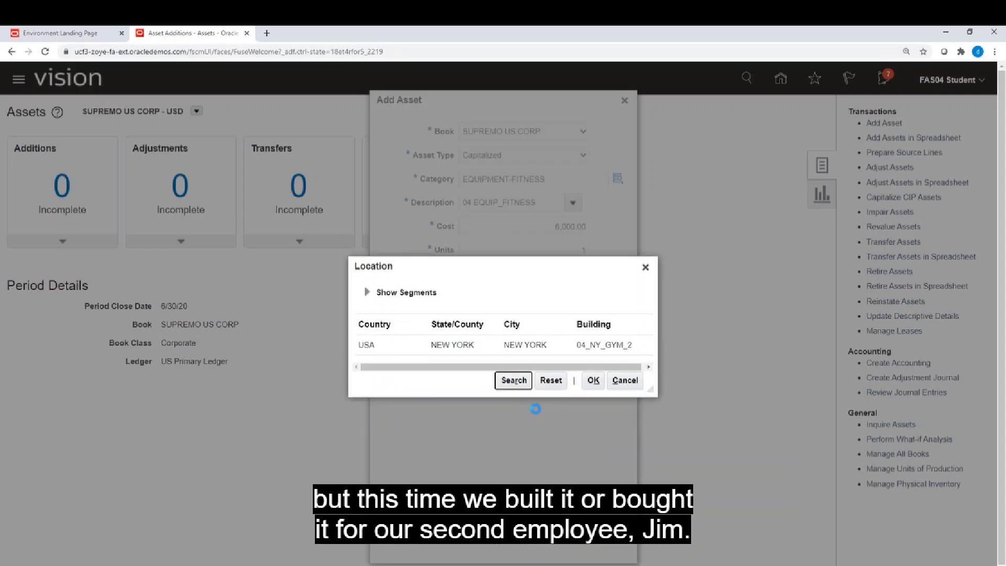
left_click(561, 344)
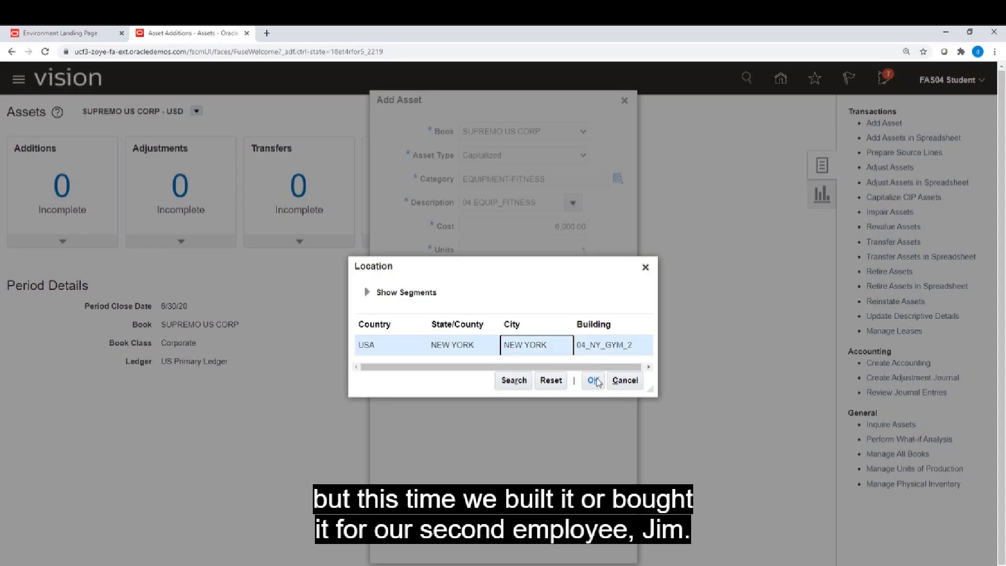
left_click(596, 379)
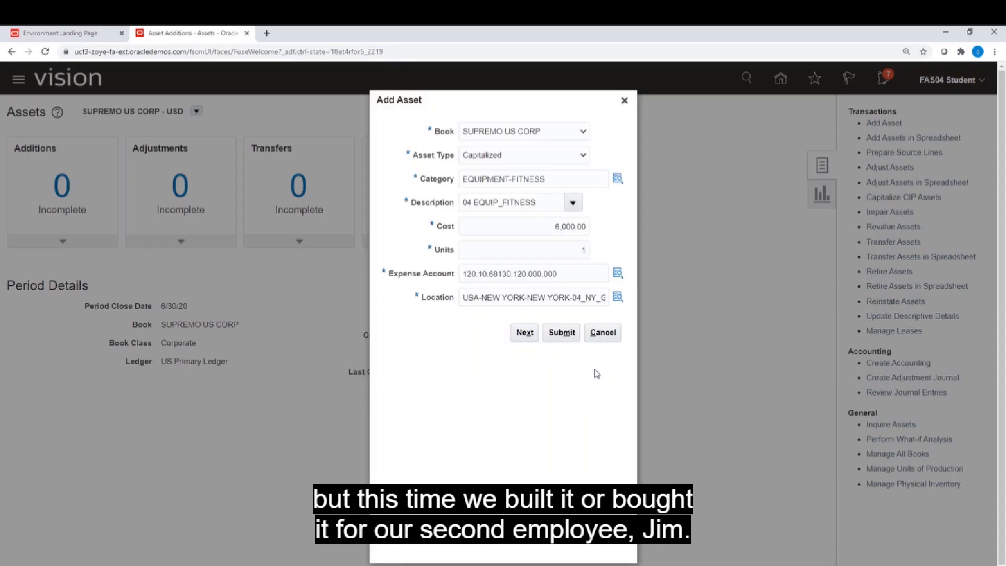
Step: Continue to the detailed asset entry, set the asset number to 04_ROW_100, and copy it into the tag number
left_click(526, 333)
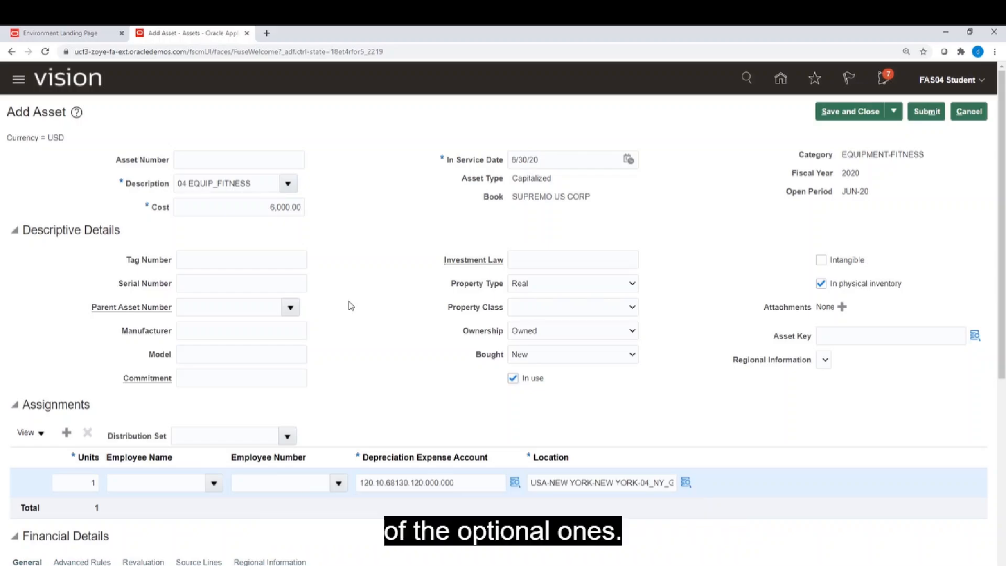
left_click(195, 160)
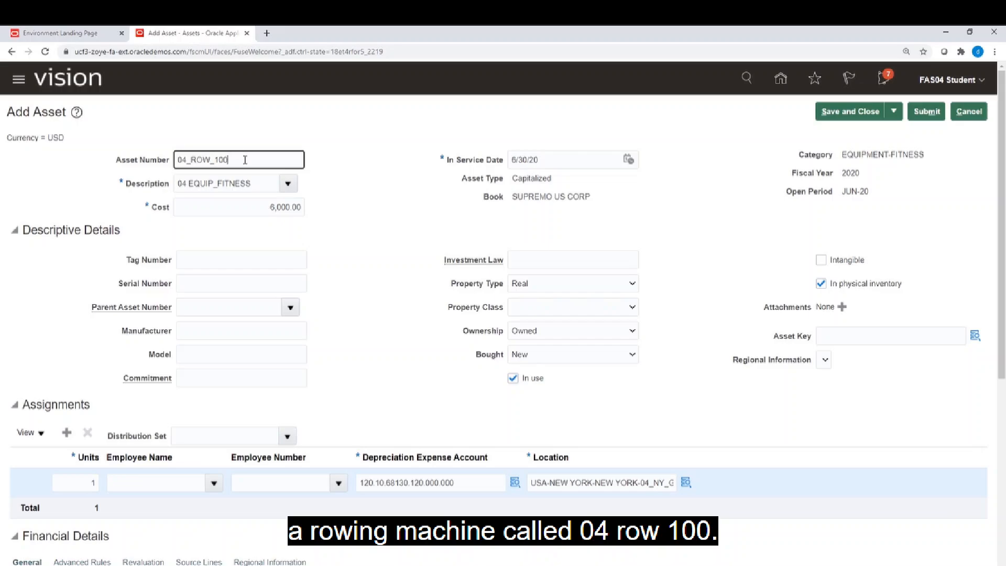
double_click(203, 159)
key("ctrl+c")
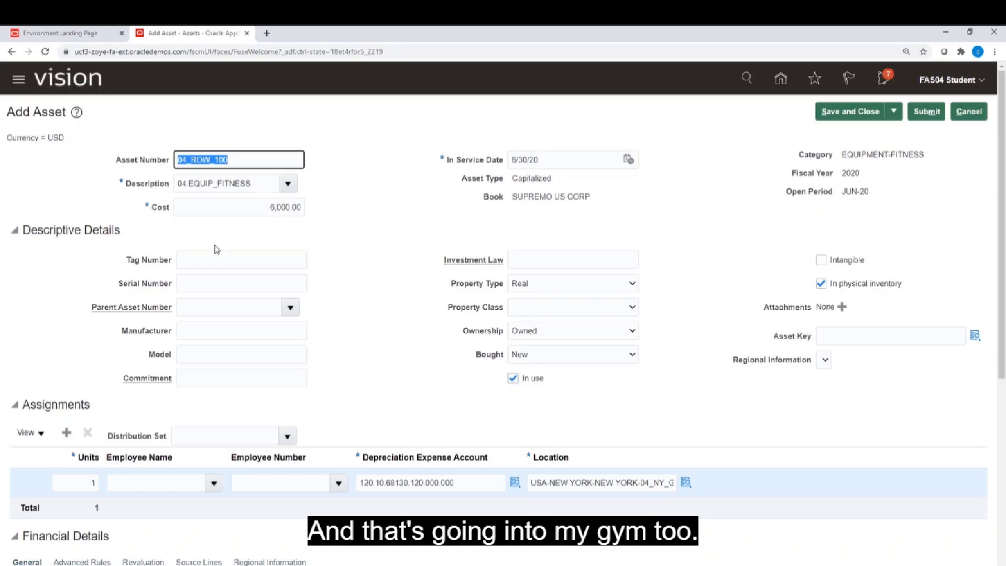
left_click(206, 259)
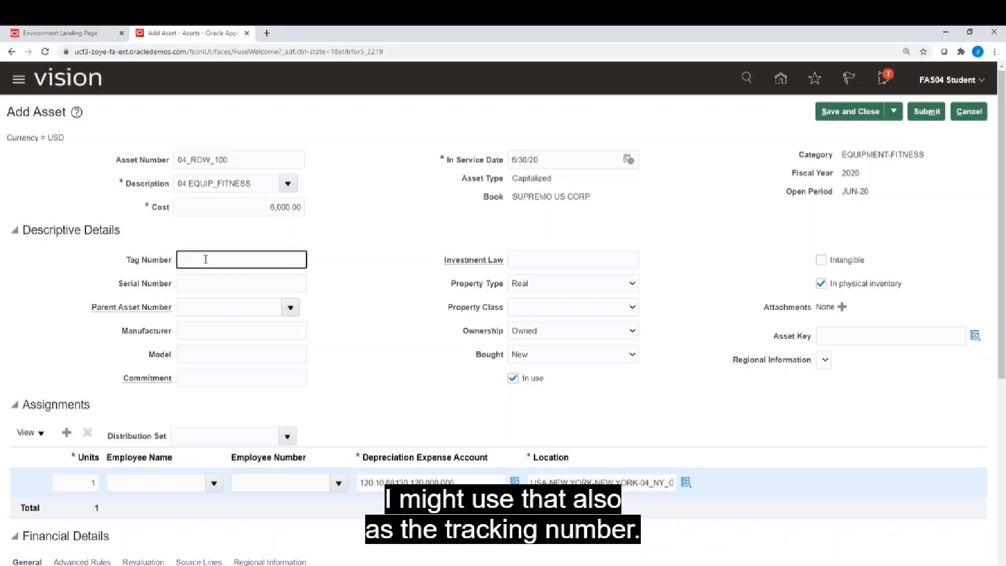
key("ctrl+v")
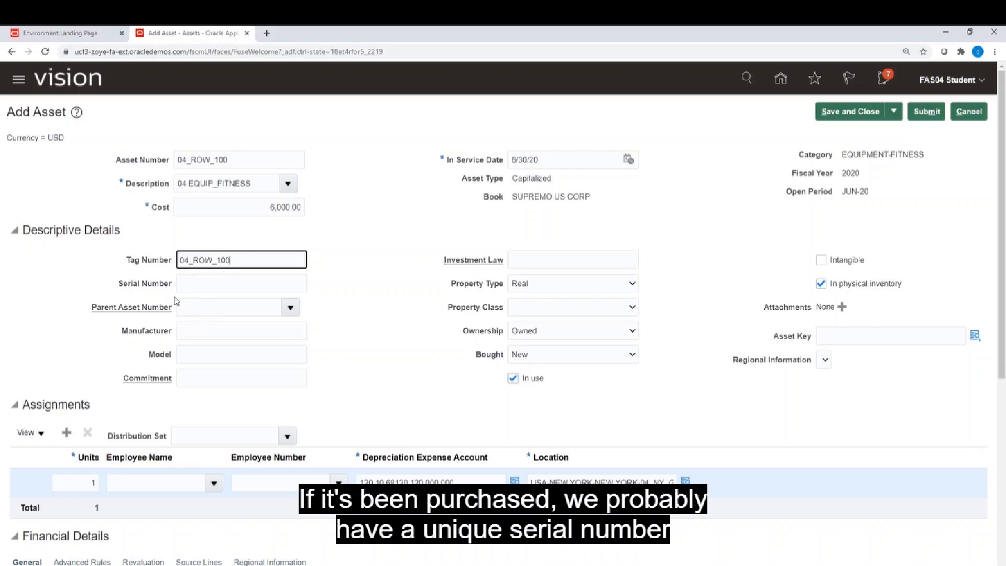
Step: Assign the asset key FITNESS_EQUIP_2020 to the rowing machine asset
left_click(977, 338)
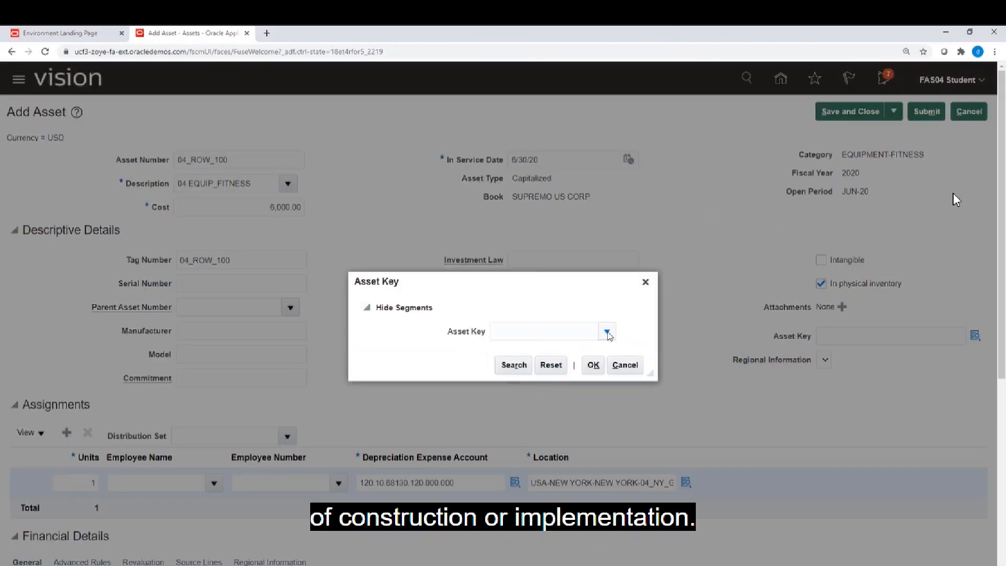
left_click(607, 332)
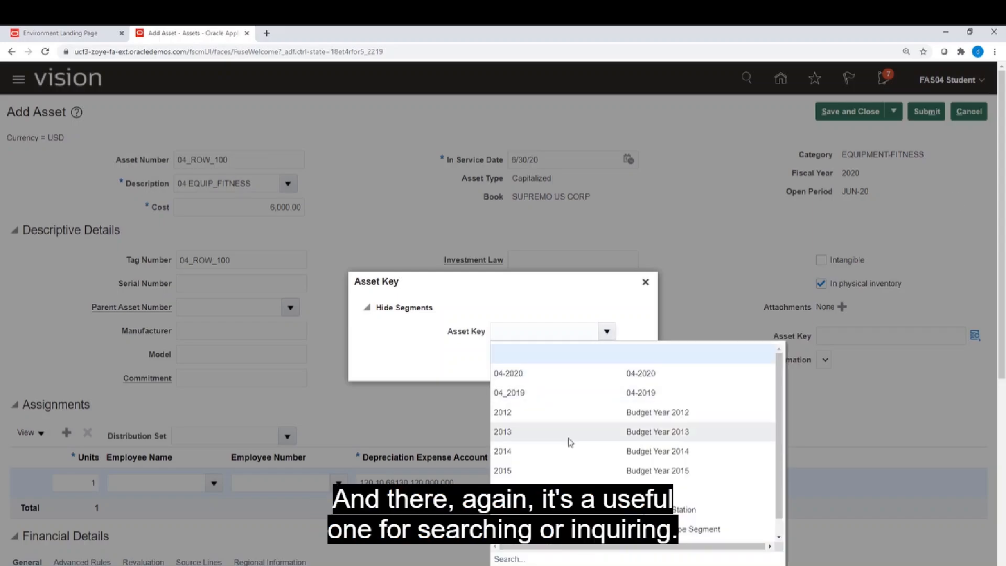
left_click_drag(779, 465, 777, 527)
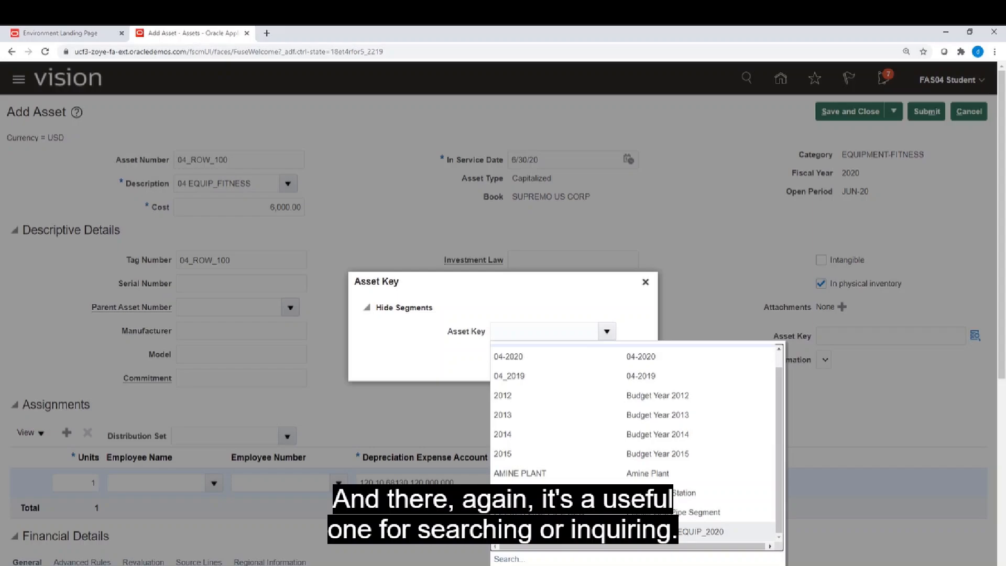
left_click(545, 532)
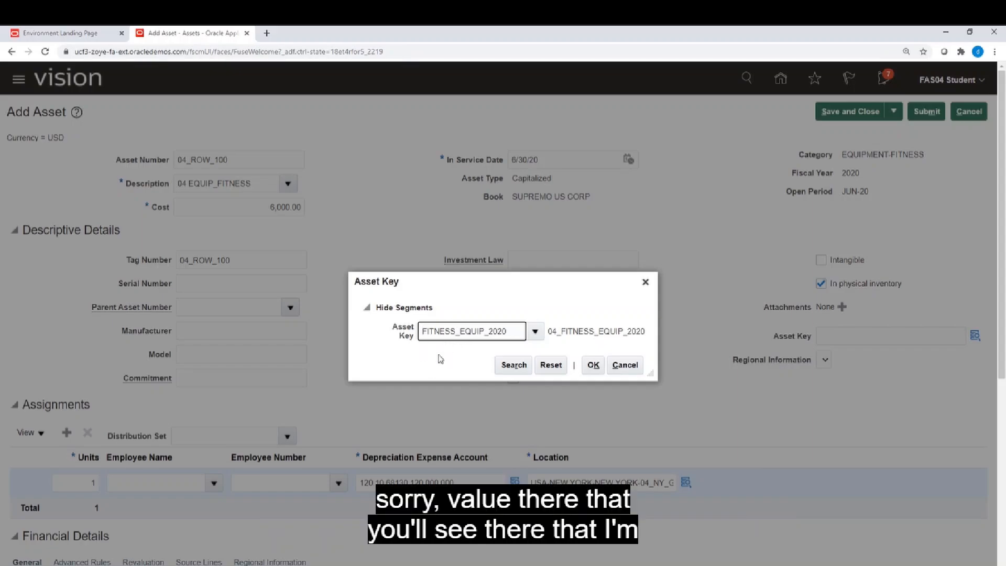
left_click(593, 367)
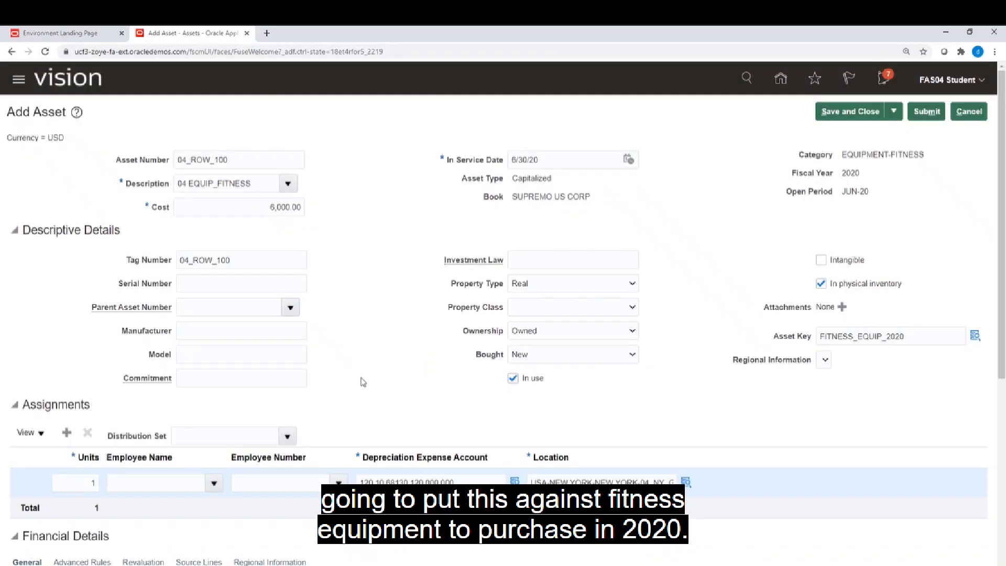
Step: Review the asset's financial details and submit asset 04_ROW_100
scroll(365, 385, "down", 7)
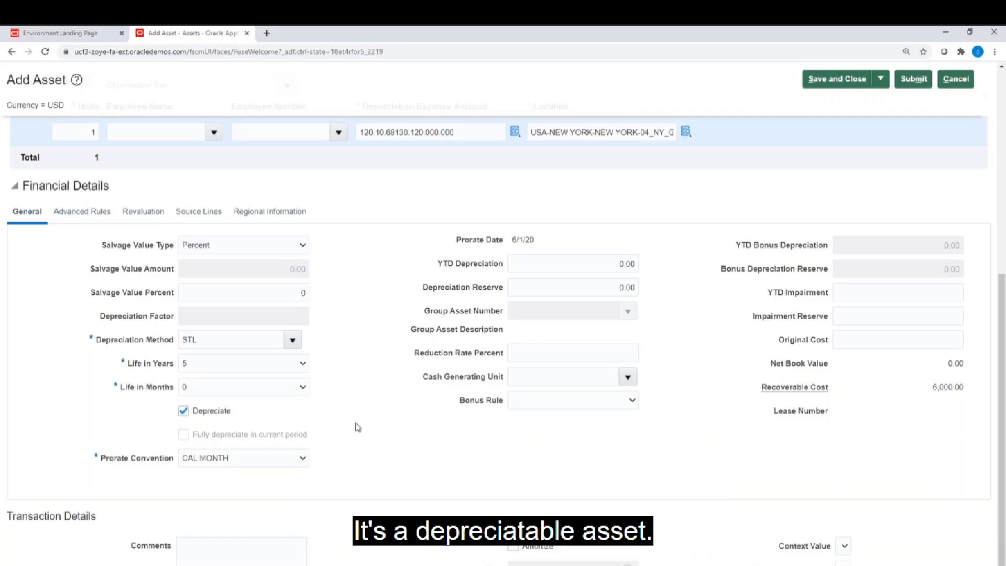
scroll(356, 427, "up", 10)
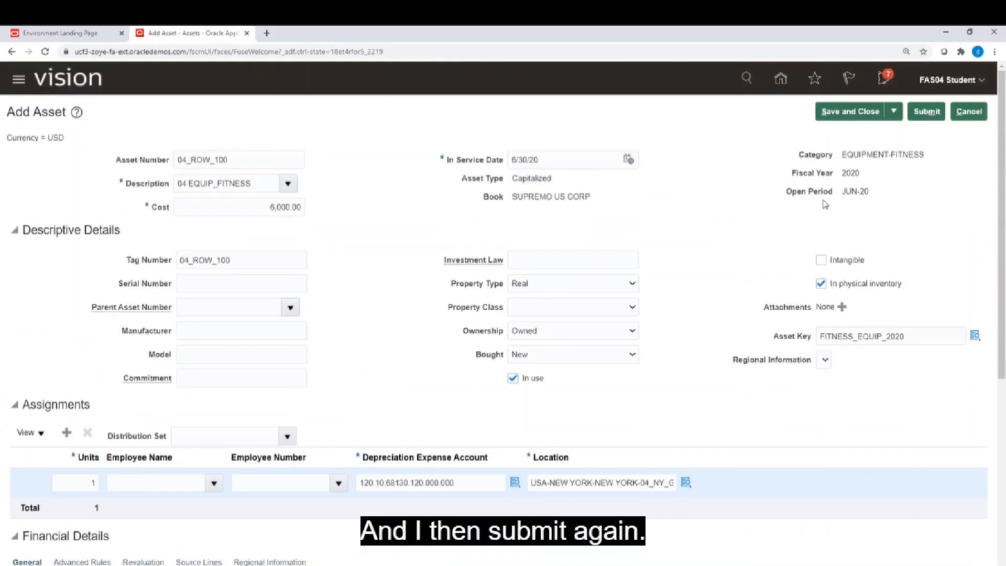
left_click(926, 112)
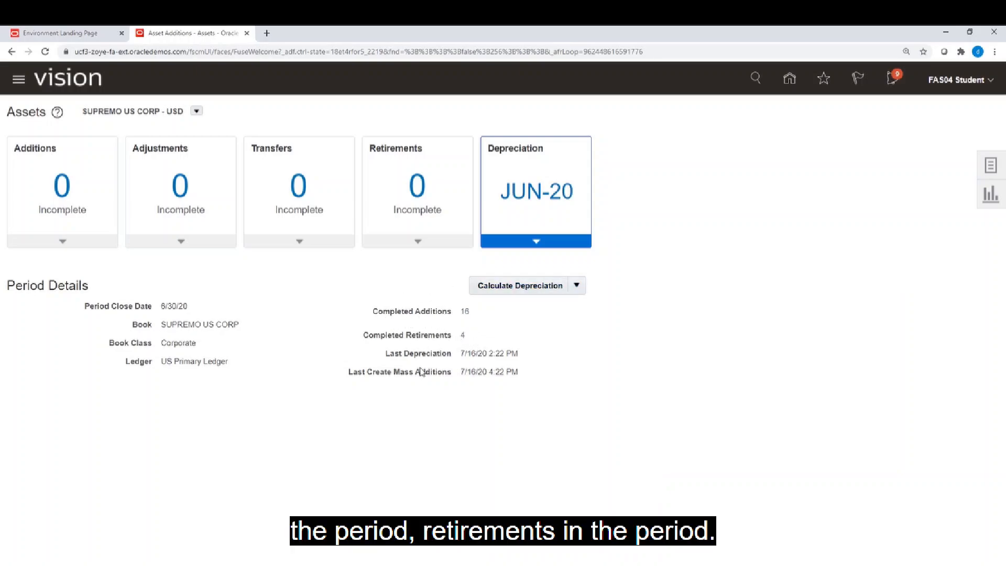
Step: Open the period's completed additions, examine the accounting lines of asset 04_ROW_100, and close the inquiry
left_click(466, 313)
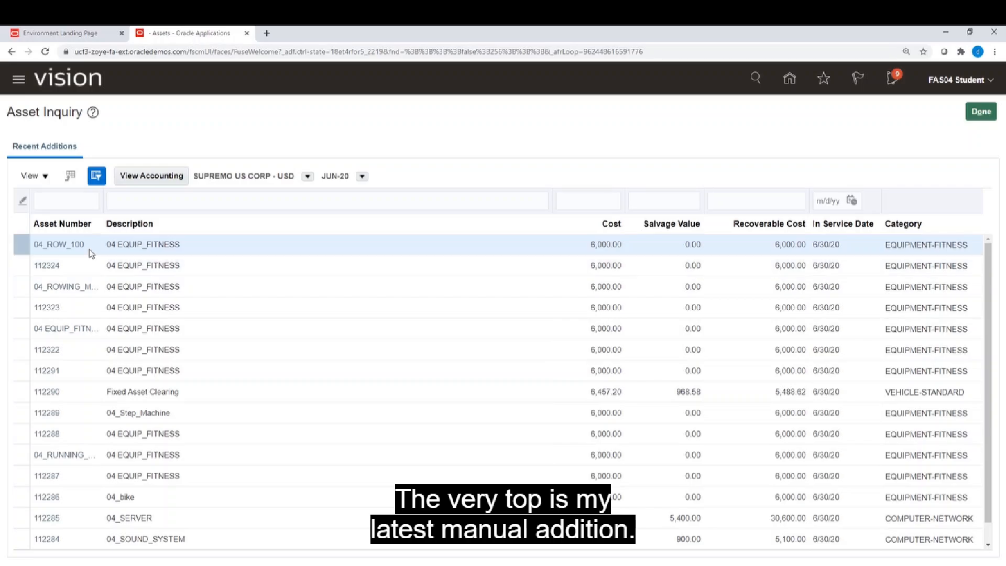
left_click(162, 177)
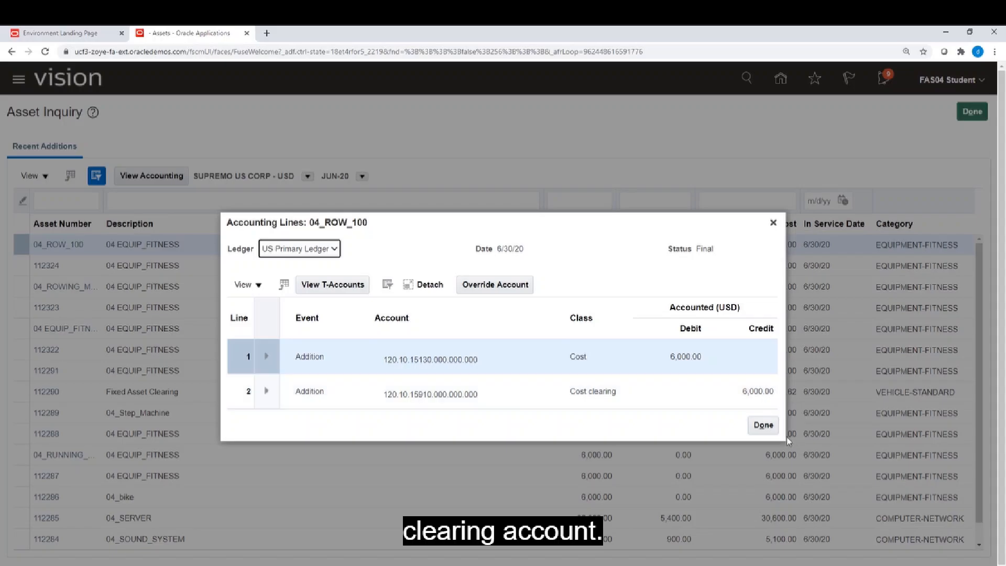
left_click(764, 425)
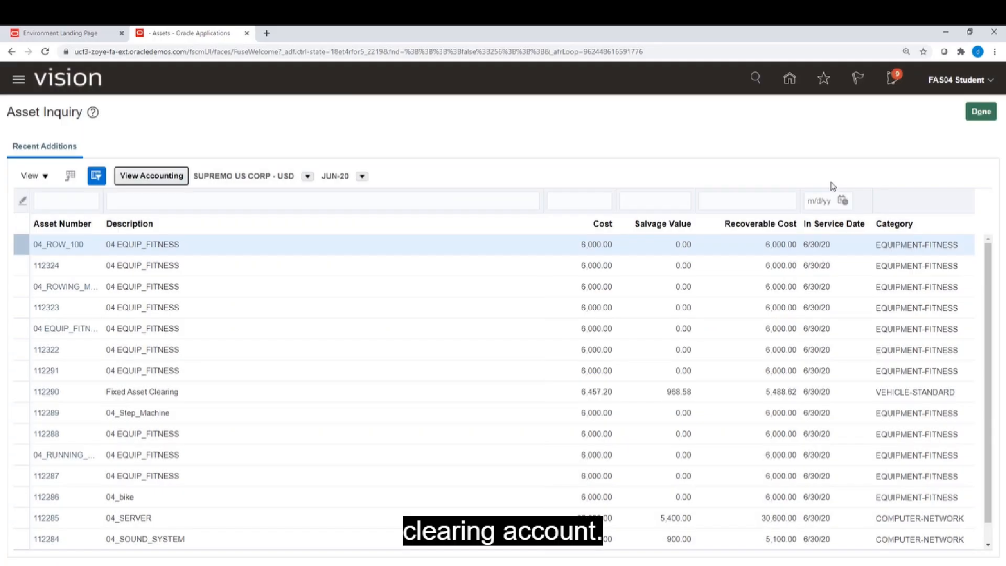
left_click(980, 116)
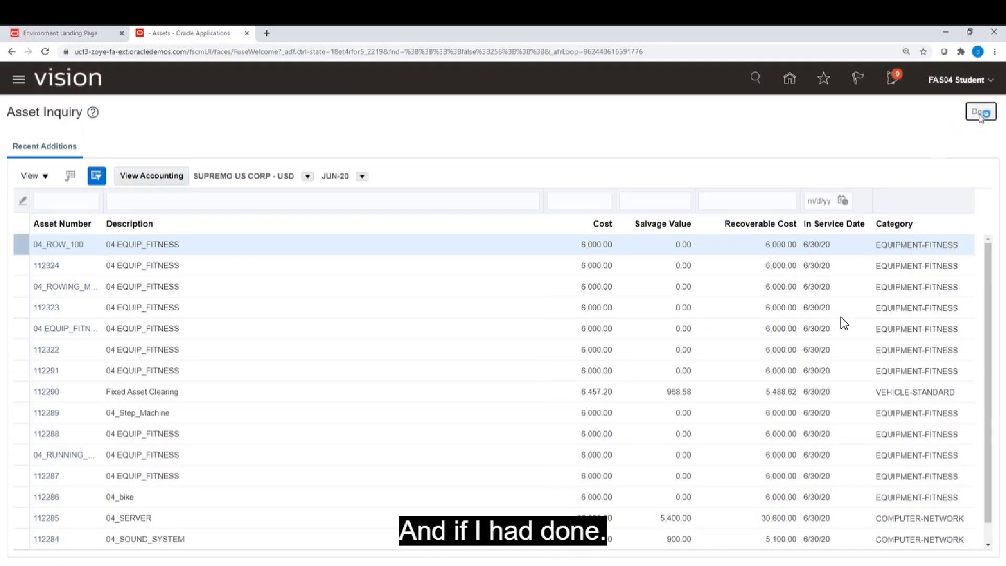